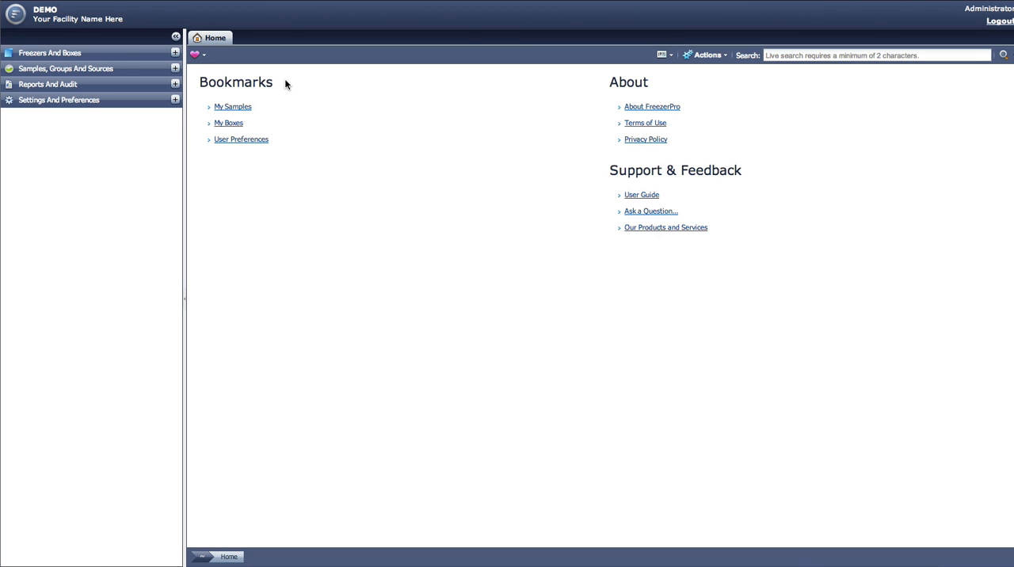
Open the Barcode Printers list in System Preferences and start adding a new printer.
{"action": "left_click", "coordinate": [176, 101]}
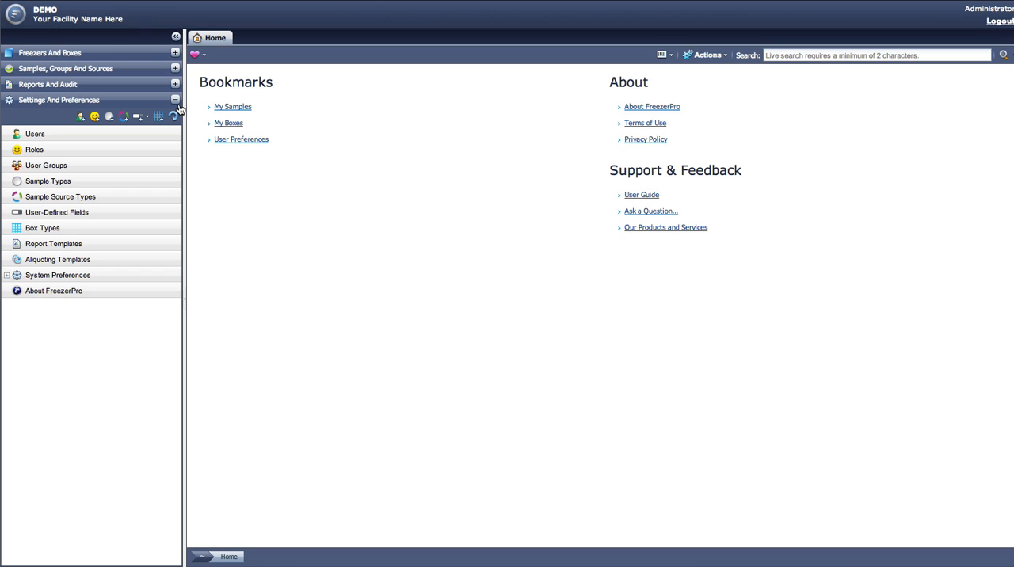
{"action": "left_click", "coordinate": [8, 276]}
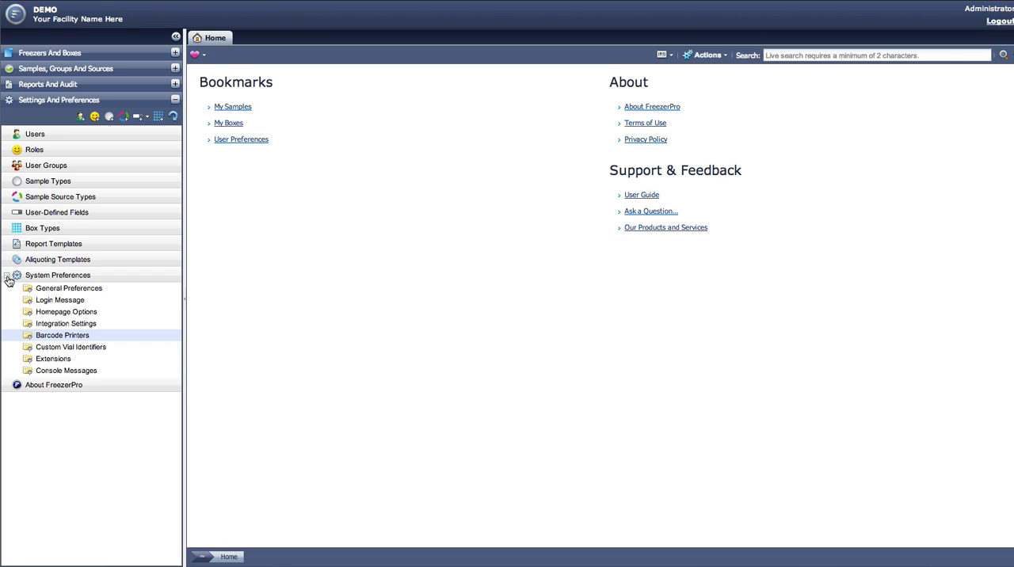
{"action": "left_click", "coordinate": [90, 337]}
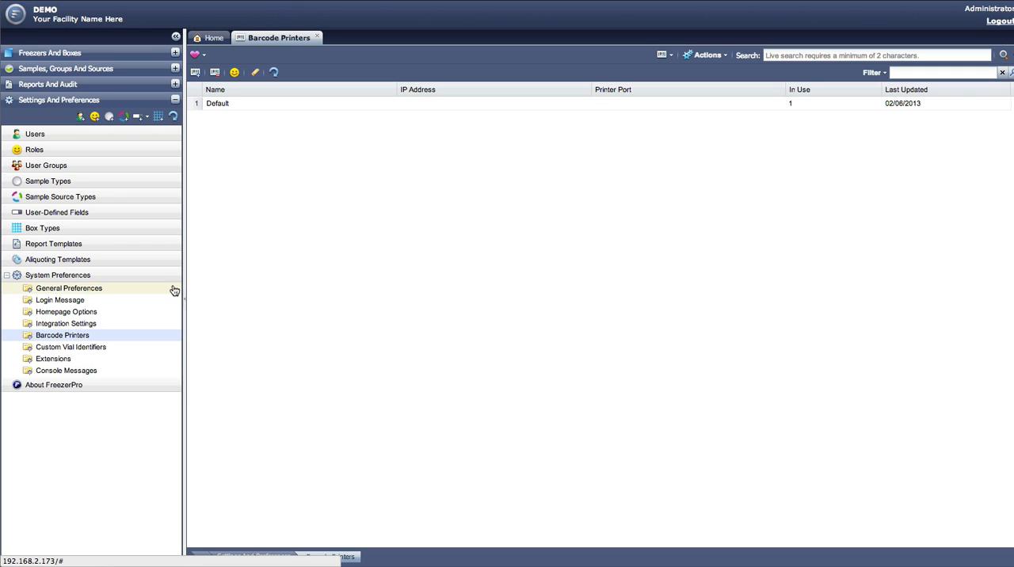
{"action": "left_click", "coordinate": [196, 77]}
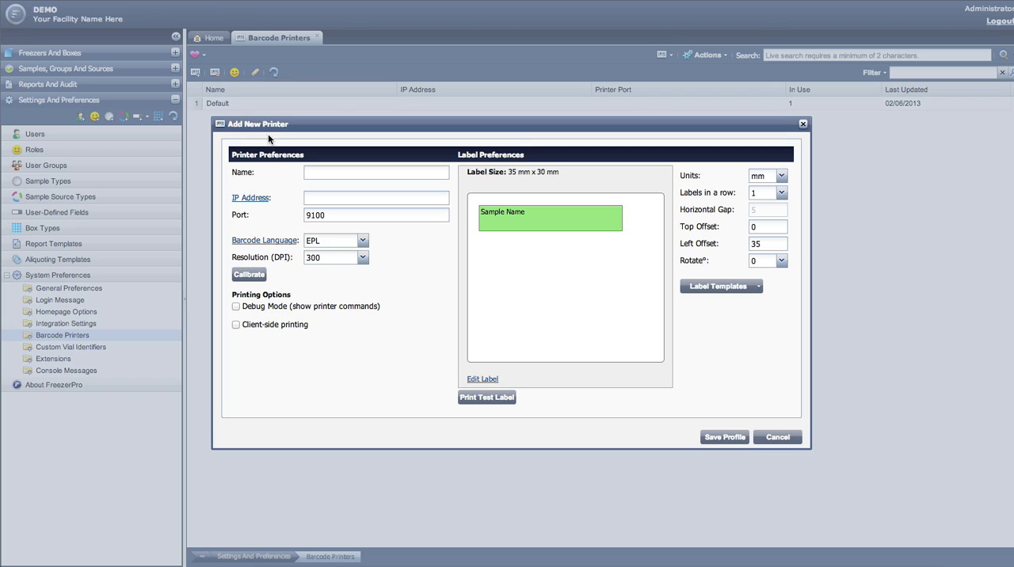
Name the new printer Brady and set its IP address to 192.168.2.43.
{"action": "left_click", "coordinate": [338, 173]}
{"action": "type", "text": "Brady"}
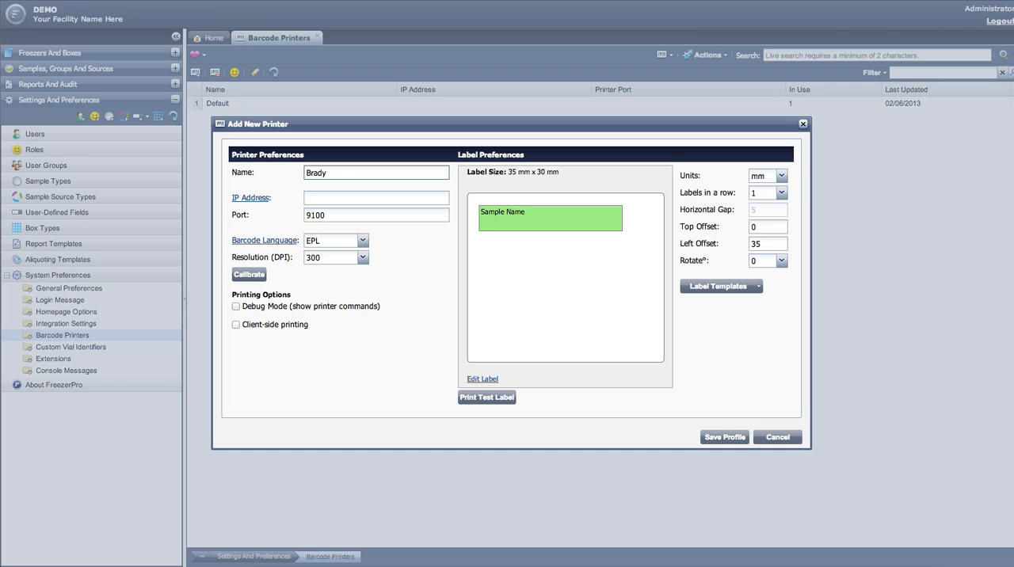
{"action": "left_click", "coordinate": [339, 198]}
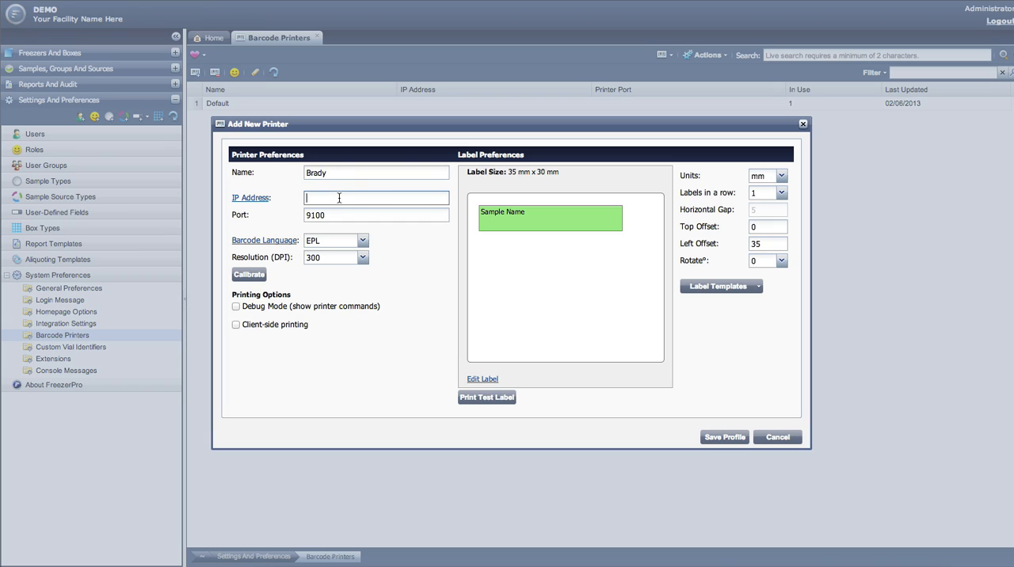
{"action": "type", "text": "192.168.2.43"}
Set the printer's barcode language to ZPL.
{"action": "left_click", "coordinate": [362, 241]}
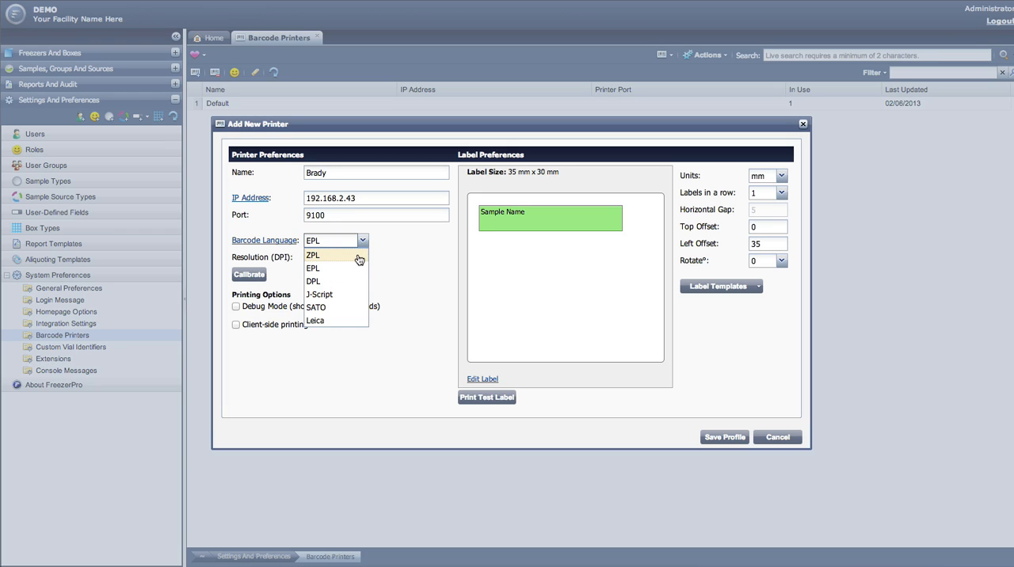
{"action": "left_click", "coordinate": [359, 256]}
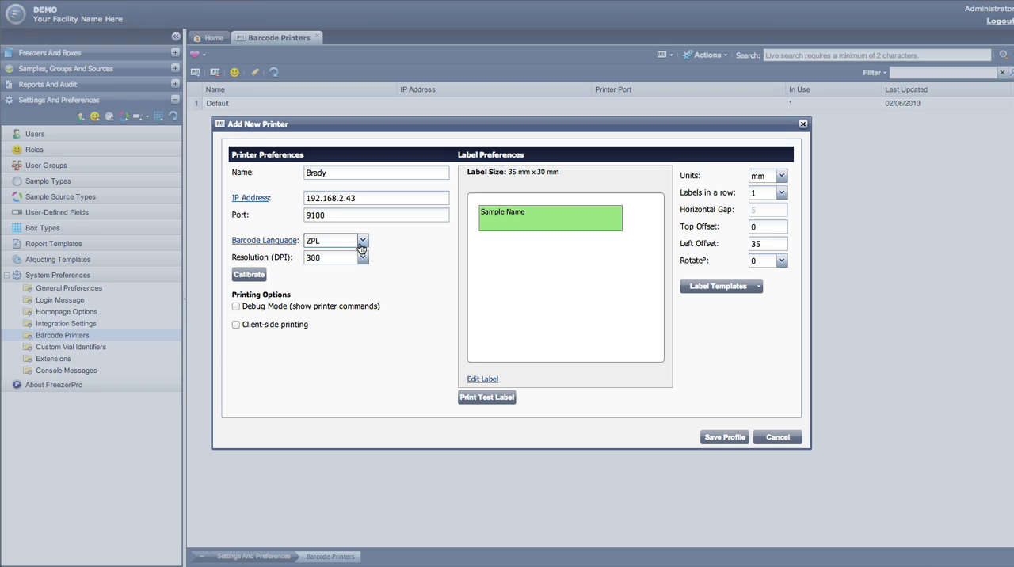
{"action": "left_click", "coordinate": [361, 242]}
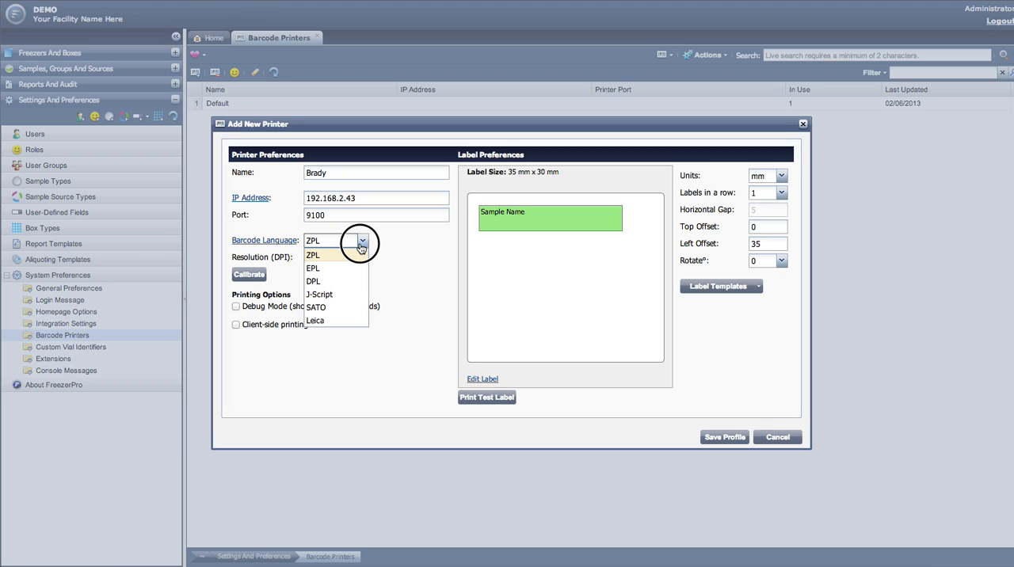
{"action": "left_click", "coordinate": [361, 245]}
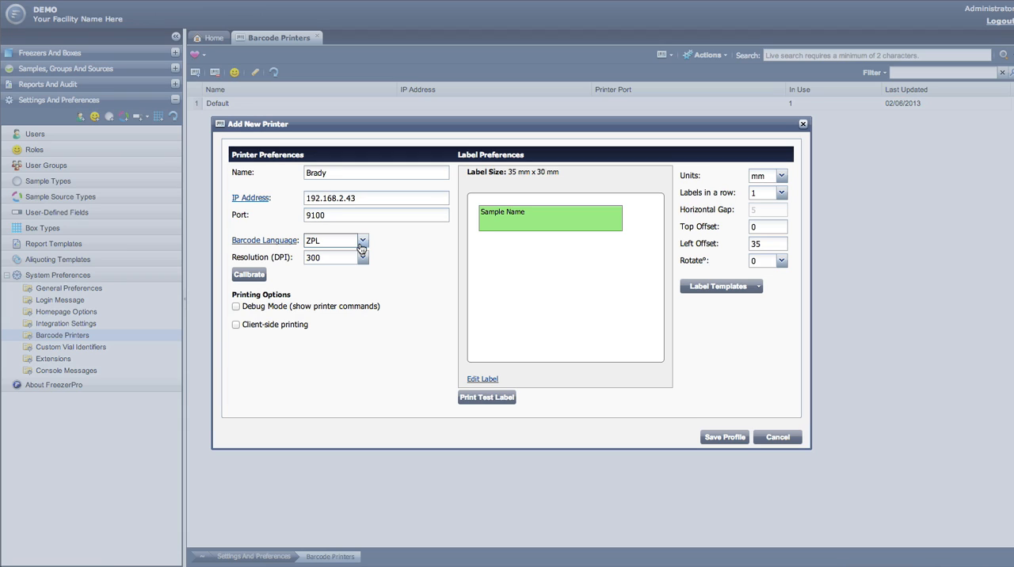
Try the Debug Mode and client-side printing options, turning both off again.
{"action": "left_click", "coordinate": [235, 307]}
{"action": "left_click", "coordinate": [236, 325]}
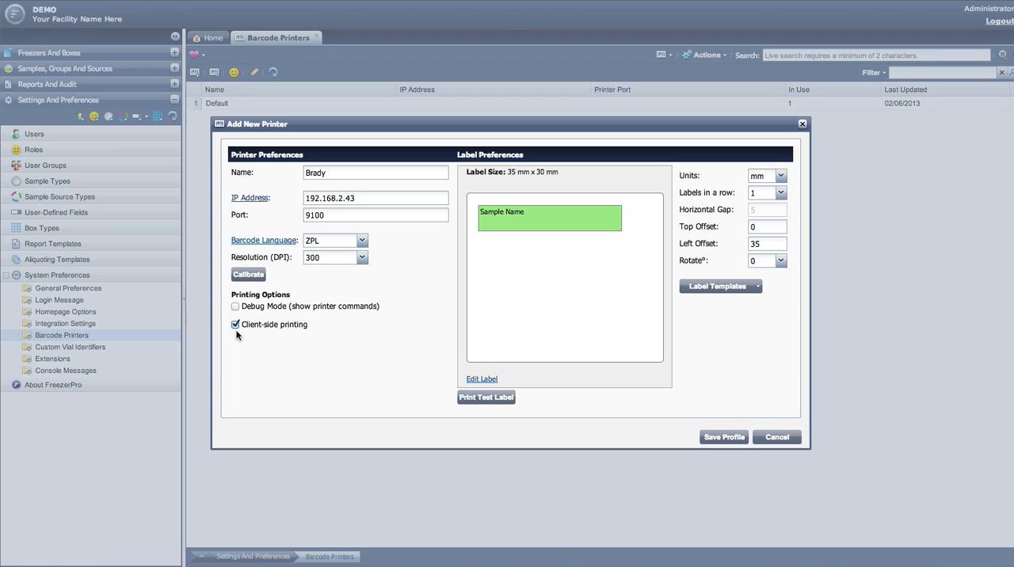
{"action": "left_click", "coordinate": [235, 325]}
Edit the label and set its width to 30 mm.
{"action": "left_click", "coordinate": [479, 380]}
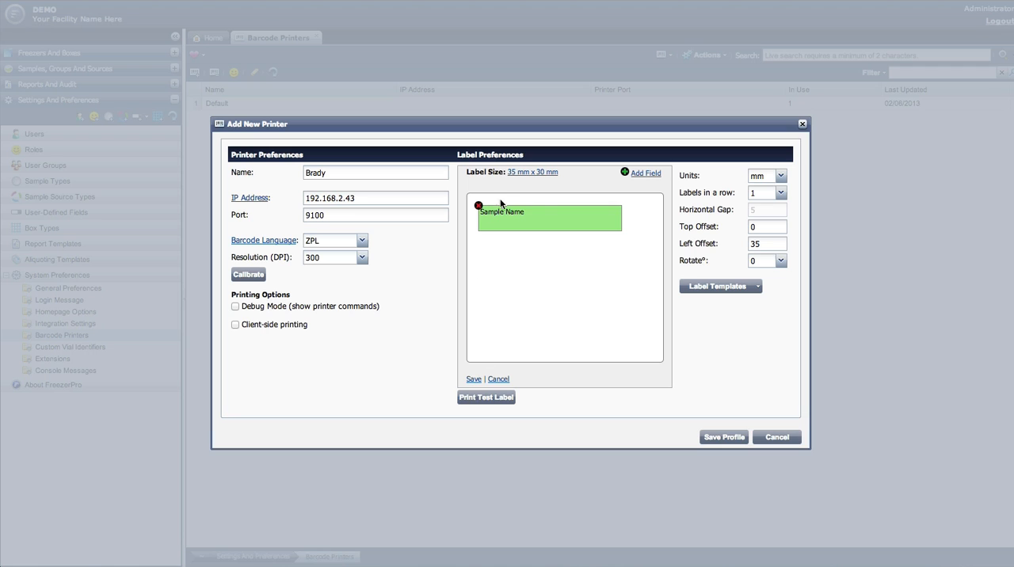
{"action": "left_click", "coordinate": [518, 179]}
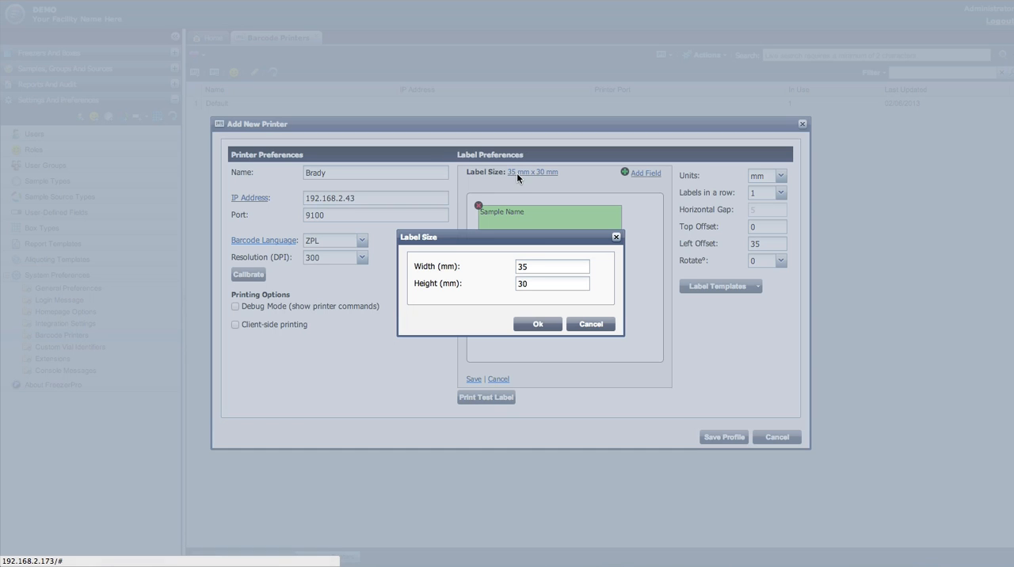
{"action": "left_click", "coordinate": [544, 269]}
{"action": "left_click_drag", "start_coordinate": [543, 269], "coordinate": [499, 273]}
{"action": "key", "text": "BackSpace"}
{"action": "type", "text": "0"}
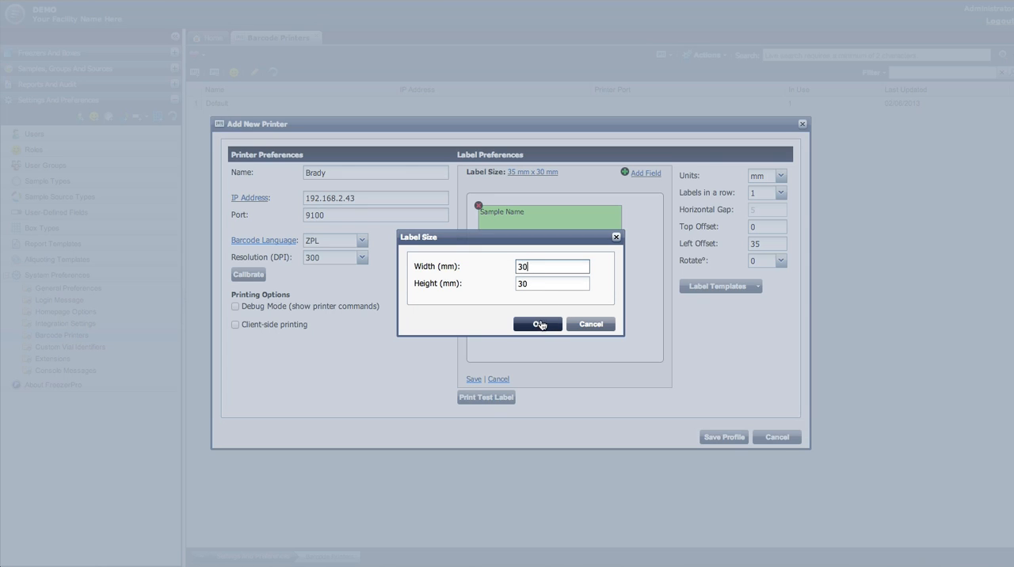
{"action": "left_click", "coordinate": [540, 325]}
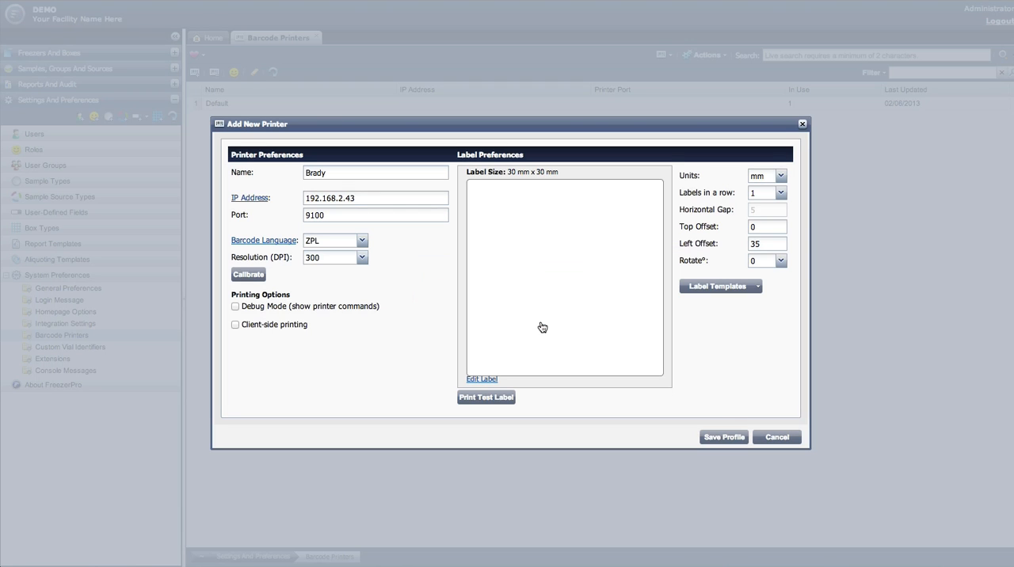
Reopen the label for editing and add a text field for Sample Name.
{"action": "left_click", "coordinate": [489, 380]}
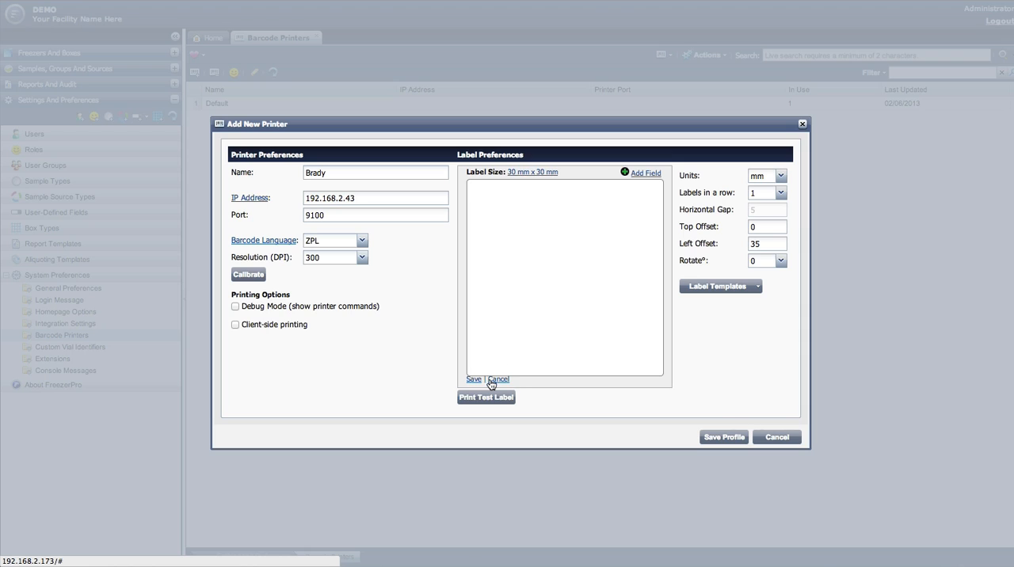
{"action": "left_click", "coordinate": [638, 174]}
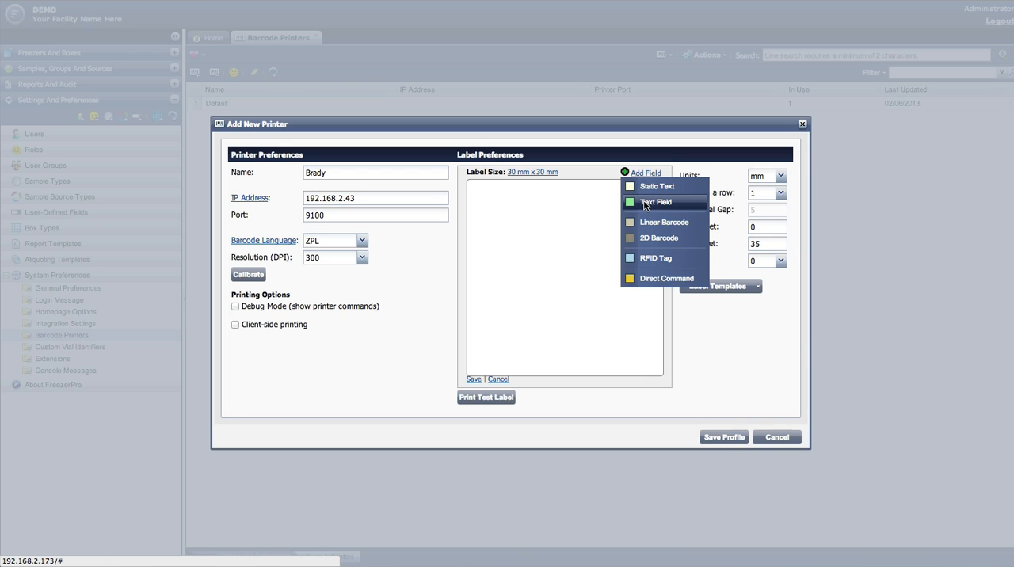
{"action": "left_click", "coordinate": [646, 203]}
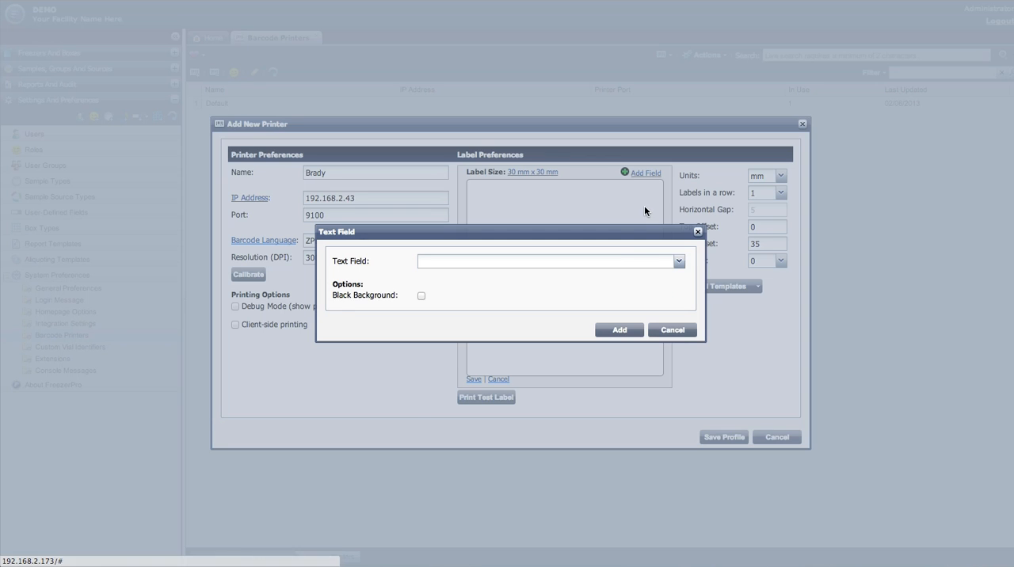
{"action": "left_click", "coordinate": [617, 263]}
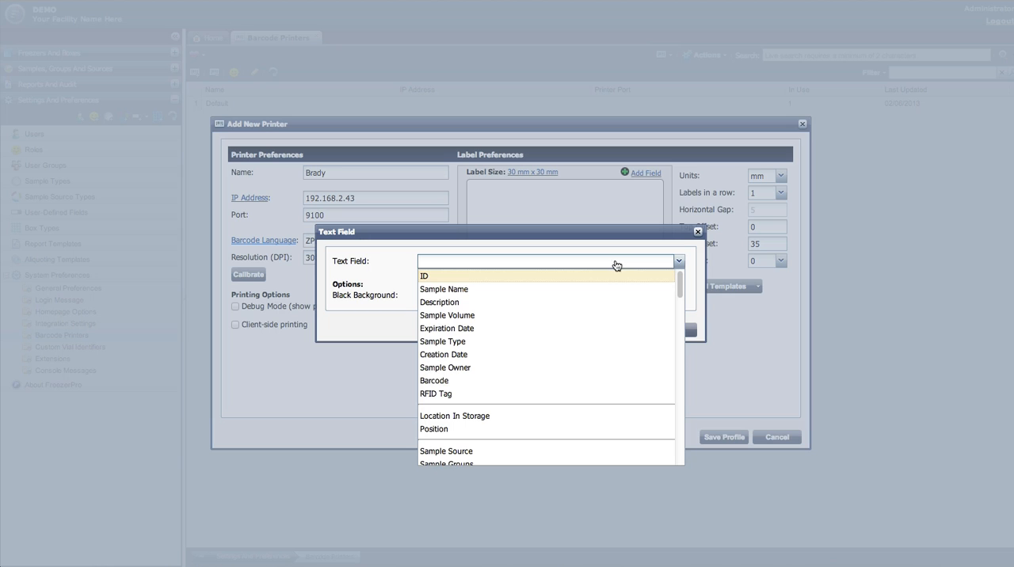
{"action": "left_click", "coordinate": [583, 290]}
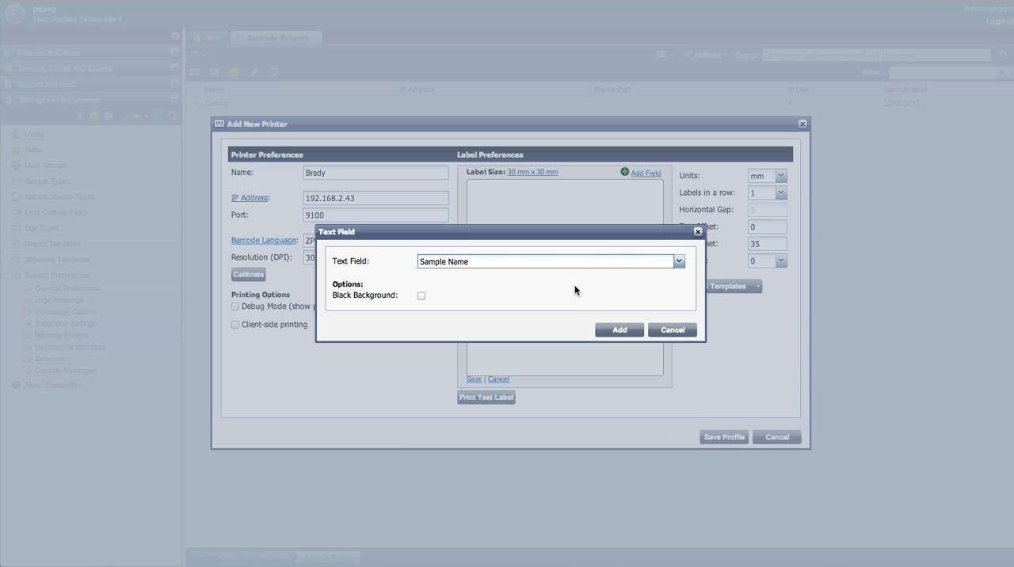
{"action": "left_click", "coordinate": [617, 331]}
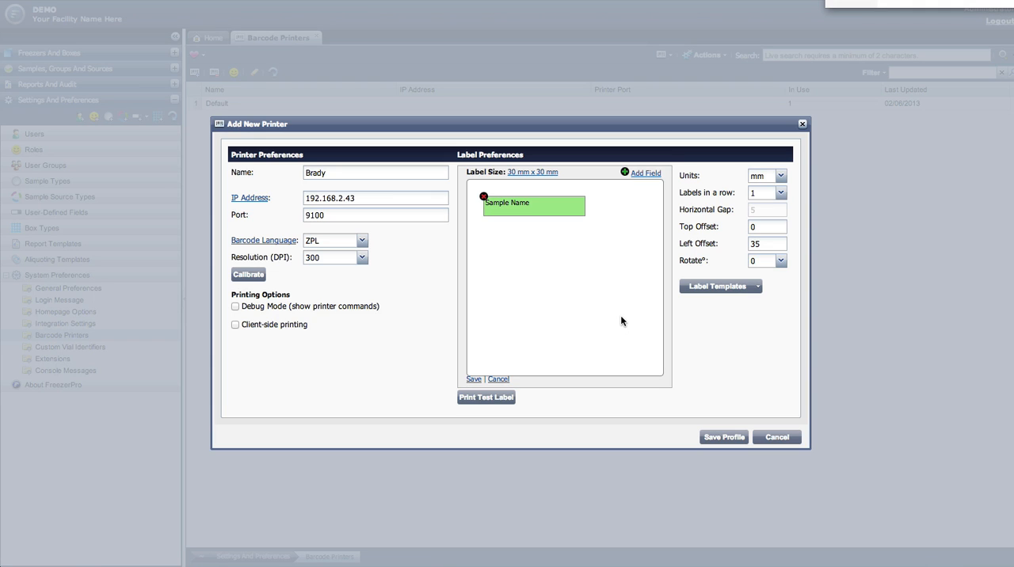
Move the Sample Name field to the label's left edge, slightly lower, and enlarge it in both directions.
{"action": "left_click", "coordinate": [552, 210]}
{"action": "left_click_drag", "start_coordinate": [552, 209], "coordinate": [521, 227]}
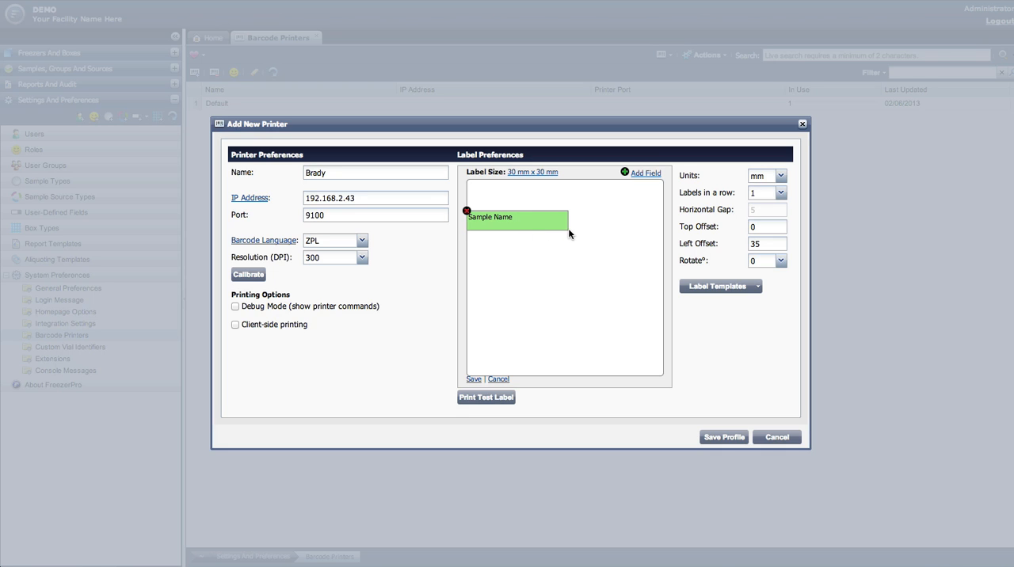
{"action": "left_click_drag", "start_coordinate": [565, 229], "coordinate": [606, 245]}
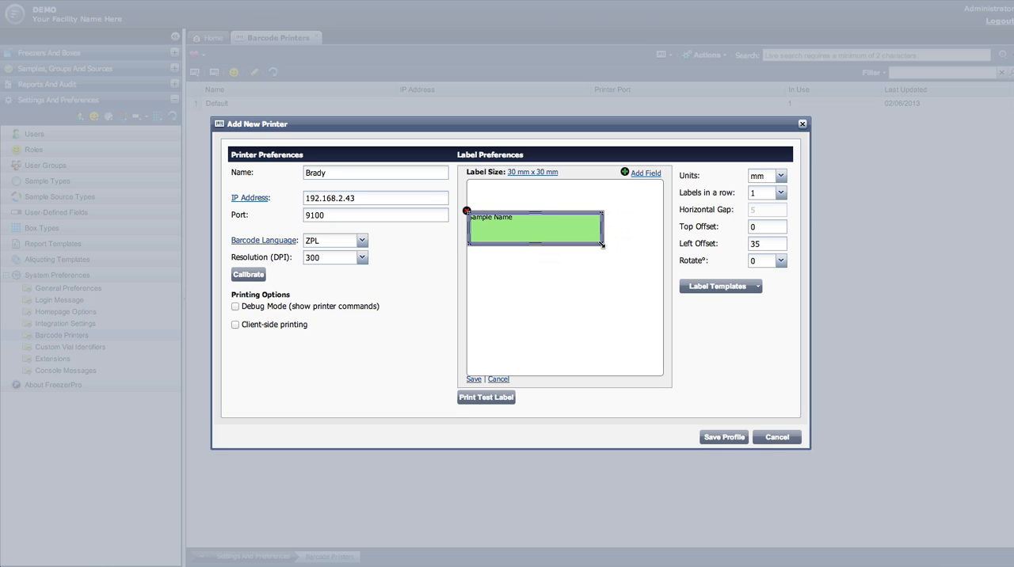
Add a Code128 linear barcode with module 1 and print interpretation, and place it below the Sample Name field.
{"action": "left_click", "coordinate": [643, 172]}
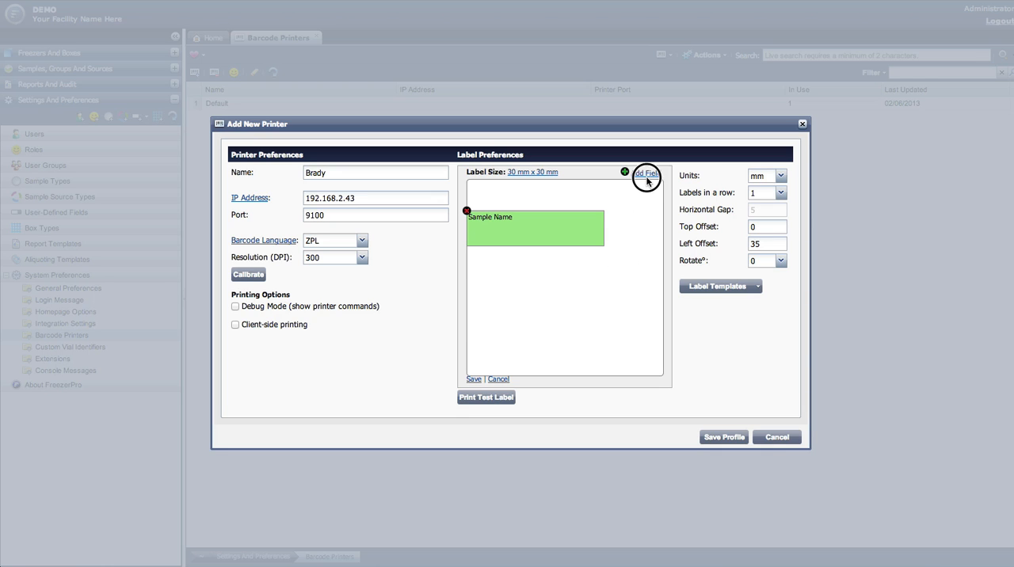
{"action": "left_click", "coordinate": [651, 221]}
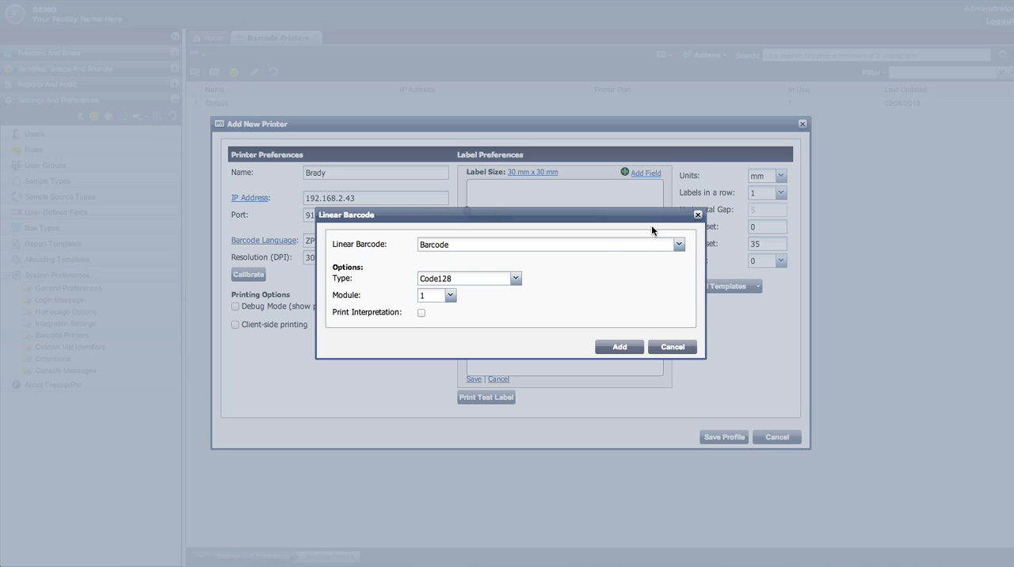
{"action": "left_click", "coordinate": [516, 280]}
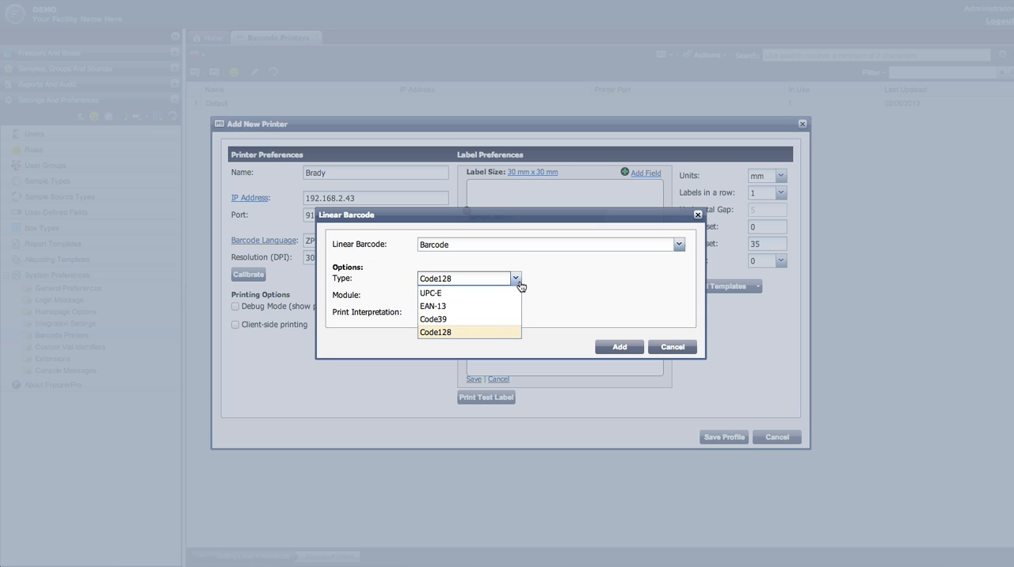
{"action": "left_click", "coordinate": [517, 279]}
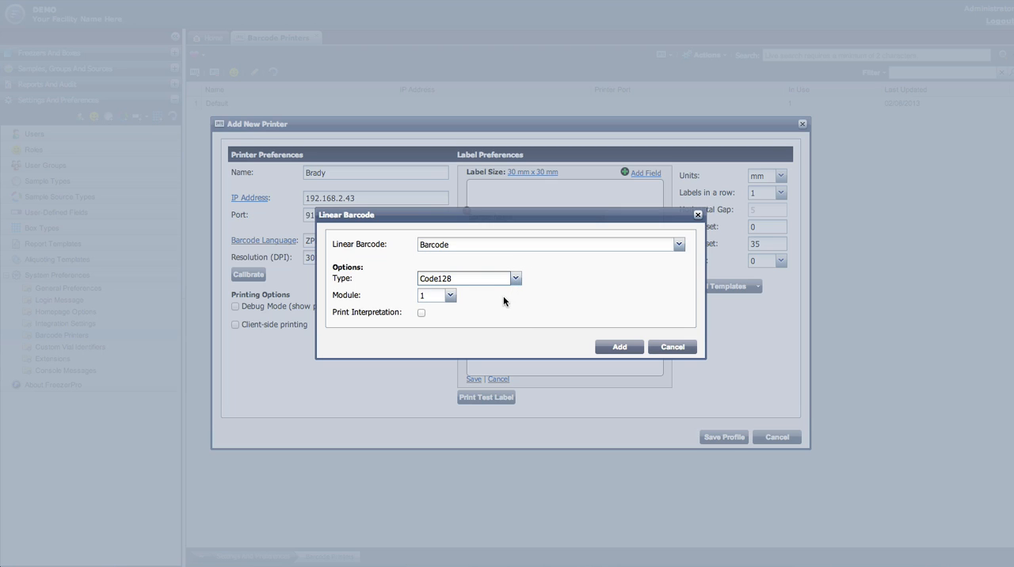
{"action": "left_click", "coordinate": [451, 296]}
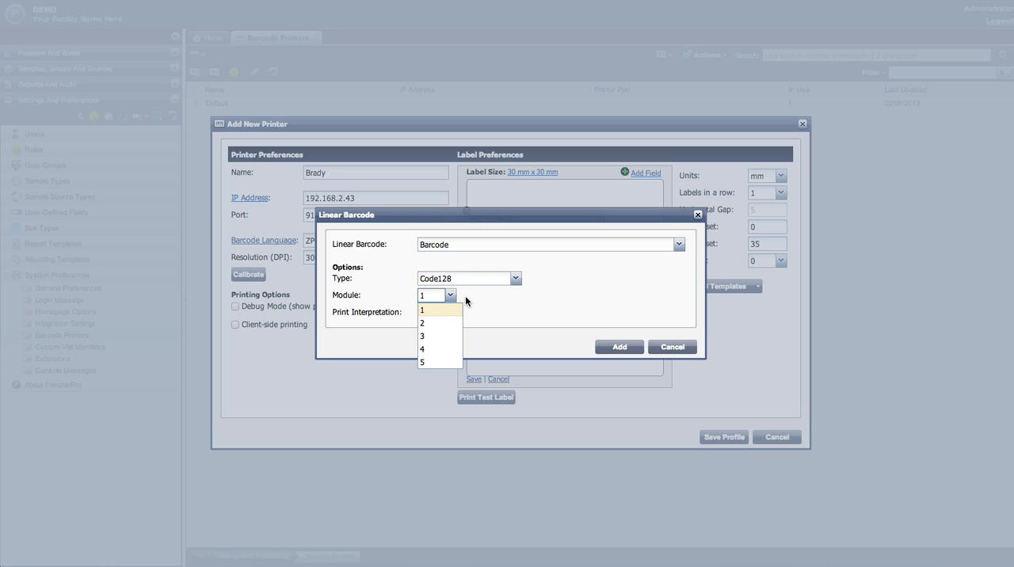
{"action": "left_click", "coordinate": [465, 295]}
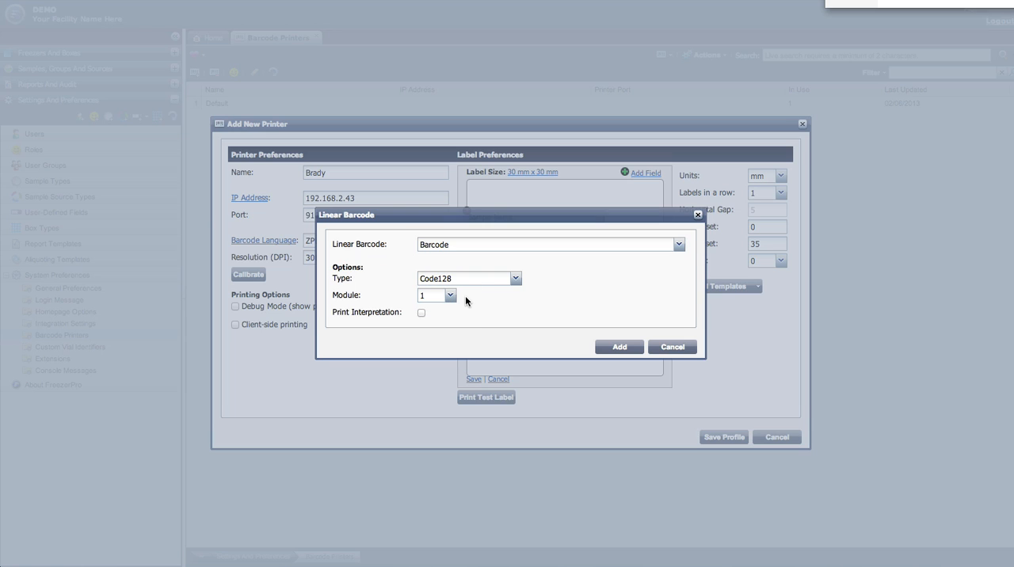
{"action": "left_click", "coordinate": [421, 313]}
{"action": "left_click", "coordinate": [615, 347]}
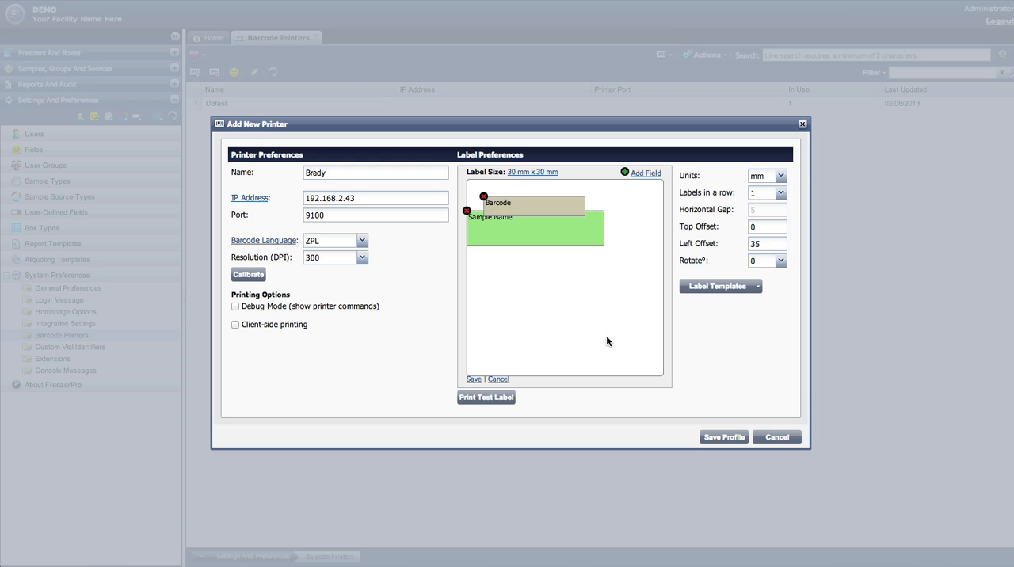
{"action": "left_click_drag", "start_coordinate": [546, 205], "coordinate": [543, 282]}
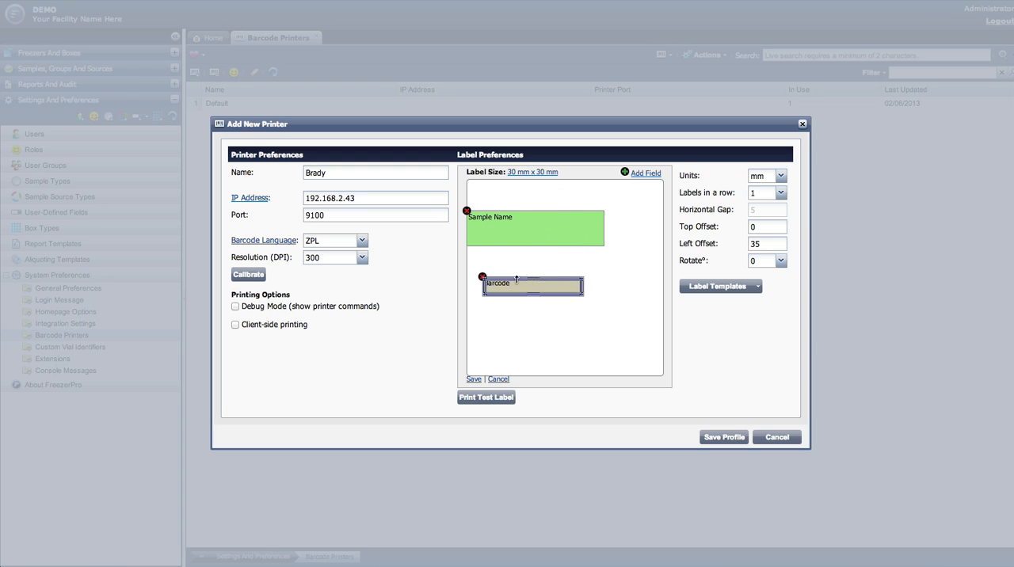
Delete the barcode field from the label and save the label layout.
{"action": "left_click", "coordinate": [482, 278]}
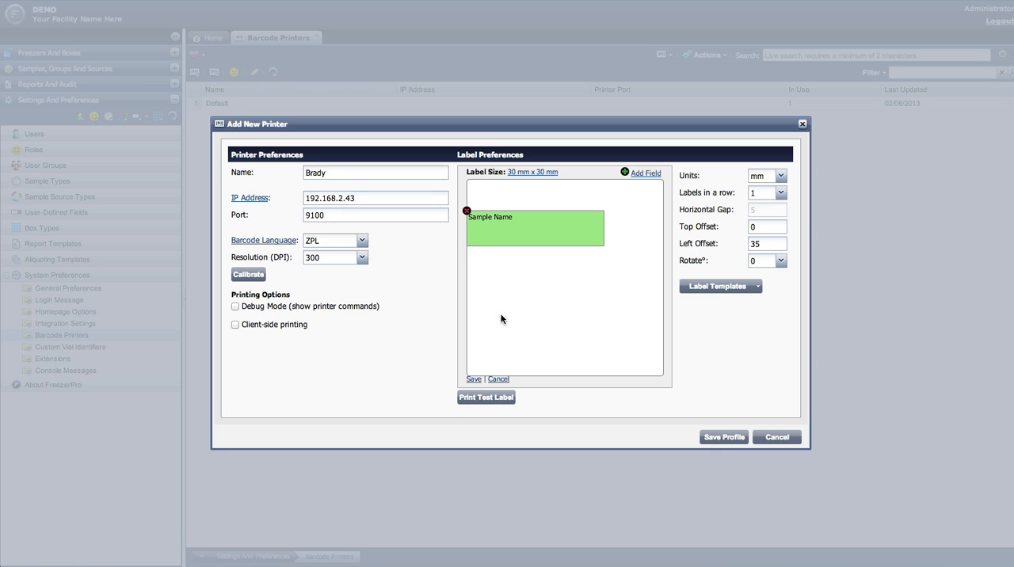
{"action": "left_click", "coordinate": [473, 379]}
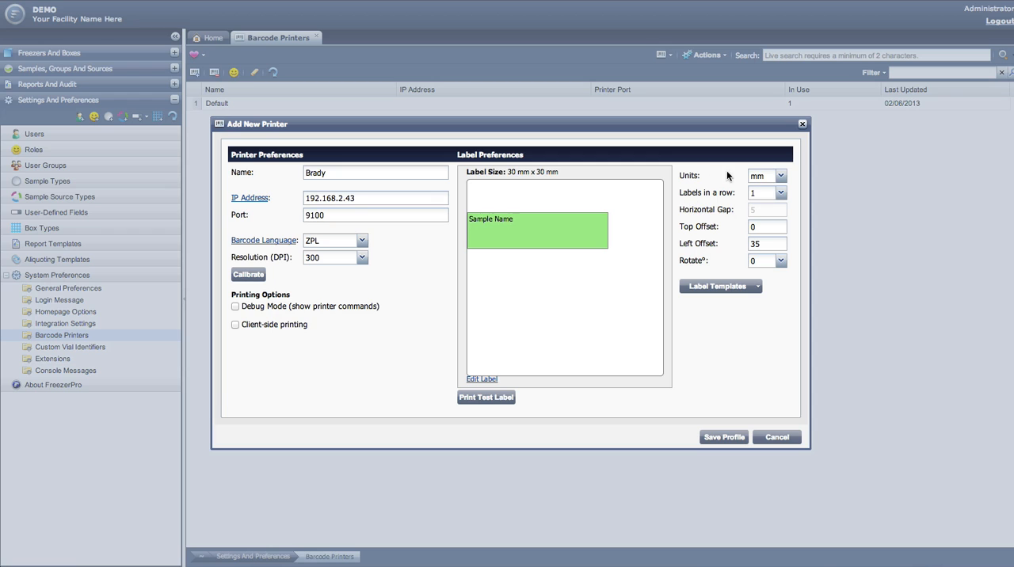
Review the available options for units, labels in a row and rotation in the label preferences.
{"action": "left_click", "coordinate": [761, 178]}
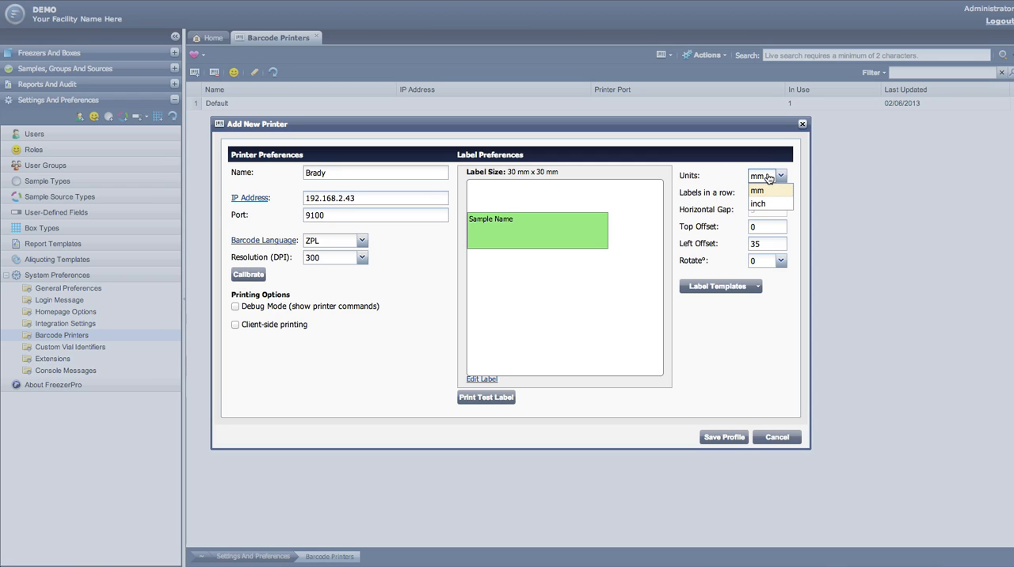
{"action": "left_click", "coordinate": [767, 178]}
{"action": "left_click", "coordinate": [778, 199]}
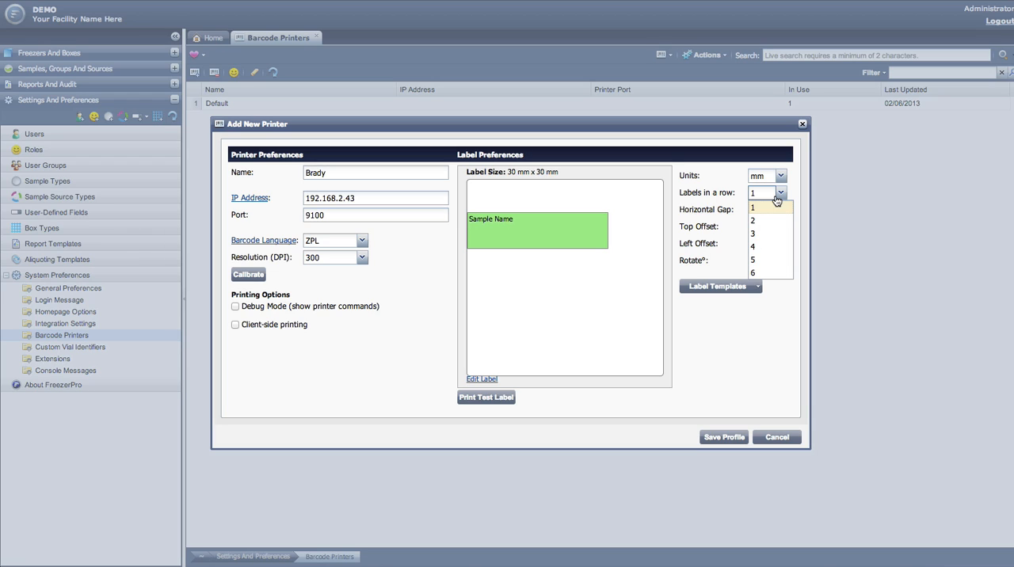
{"action": "left_click", "coordinate": [776, 198]}
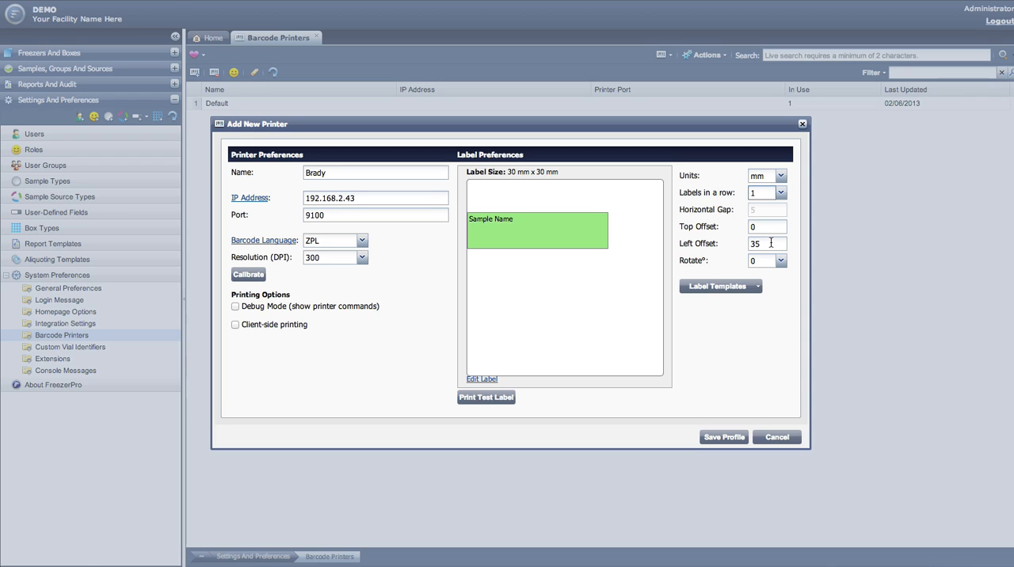
{"action": "left_click", "coordinate": [774, 263]}
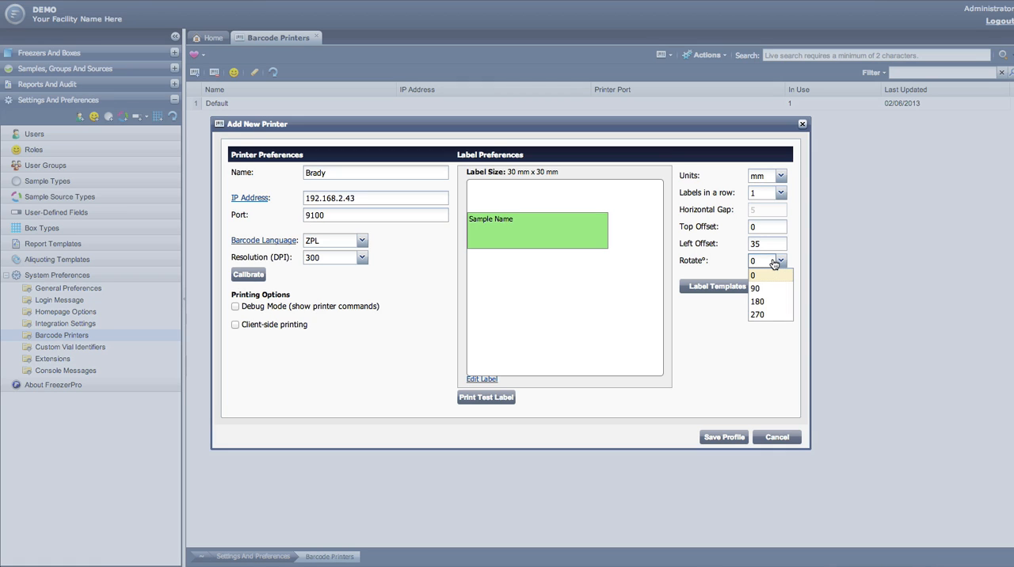
{"action": "left_click", "coordinate": [780, 263]}
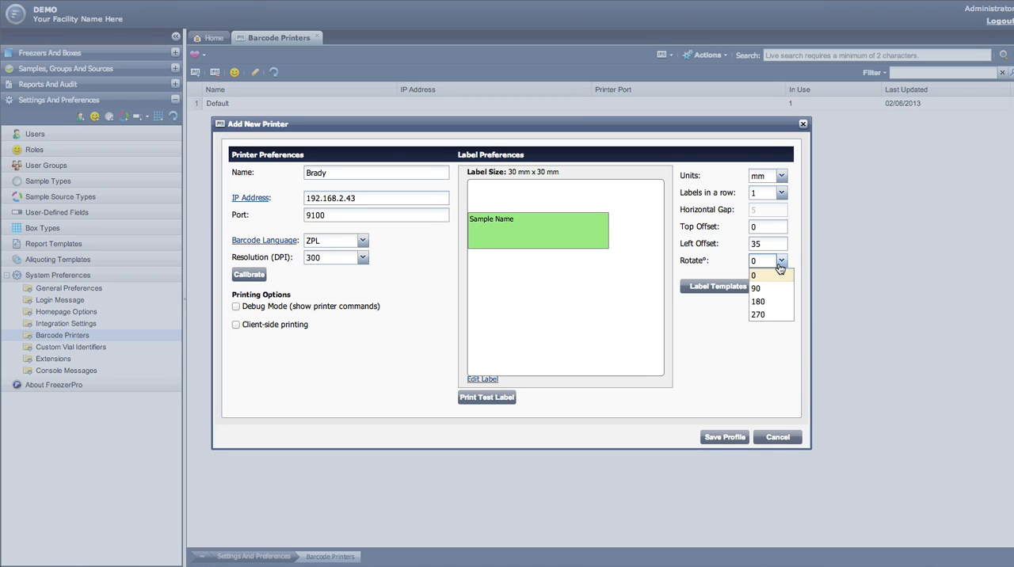
{"action": "left_click", "coordinate": [775, 339]}
Save the current label layout as a label template named Template 2.
{"action": "left_click", "coordinate": [758, 288]}
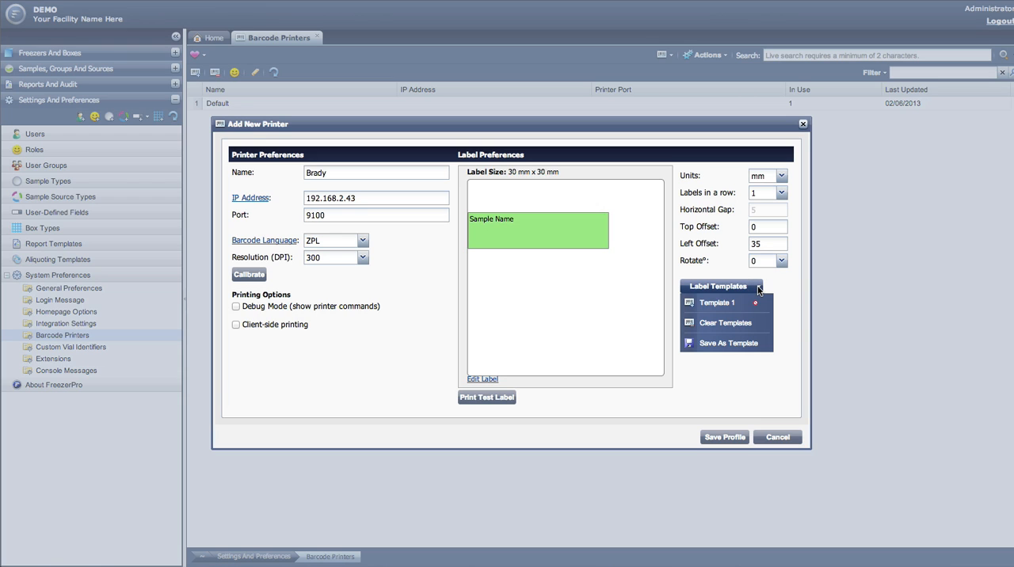
{"action": "left_click", "coordinate": [751, 346]}
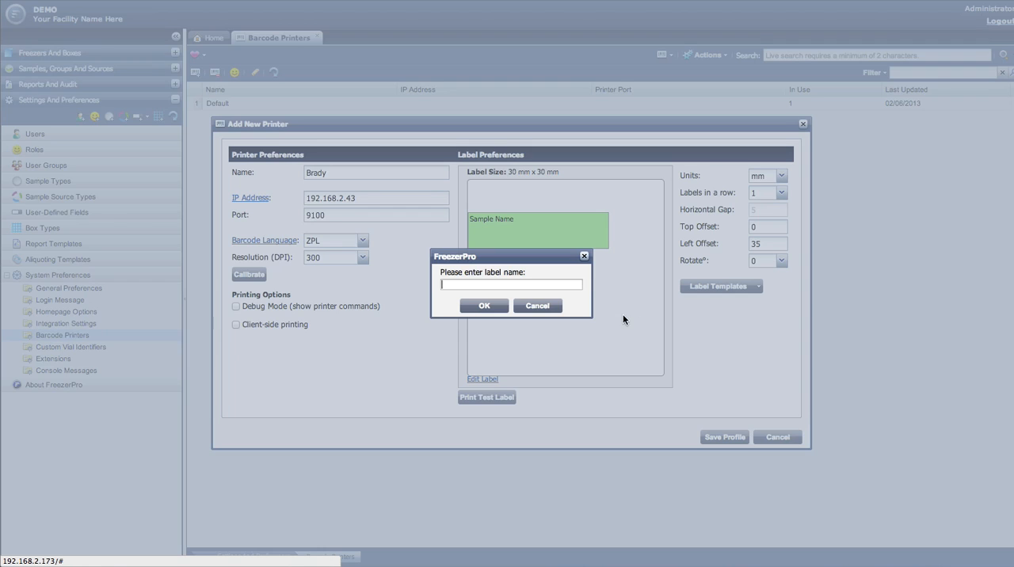
{"action": "type", "text": "Template 2"}
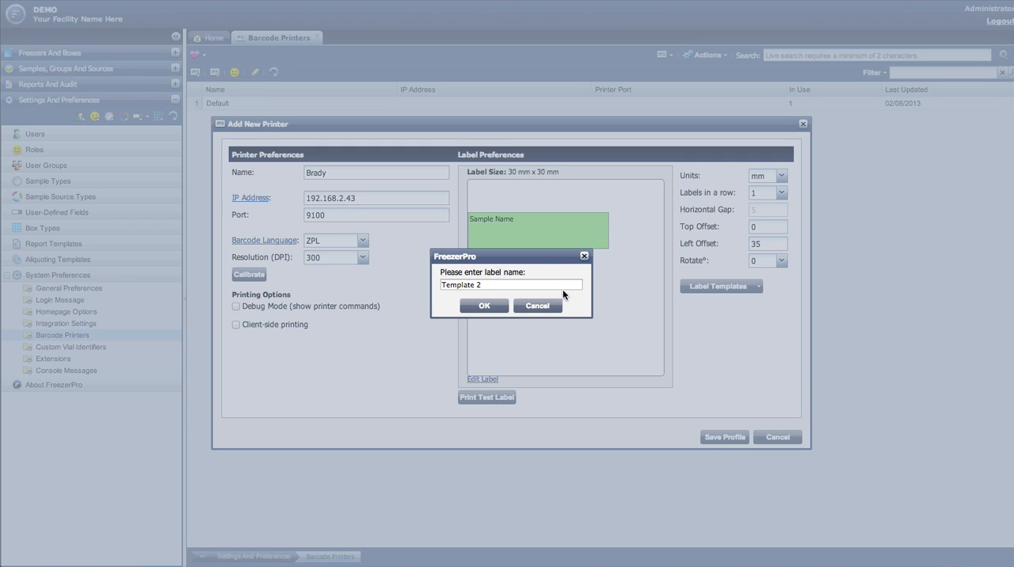
{"action": "left_click", "coordinate": [492, 310]}
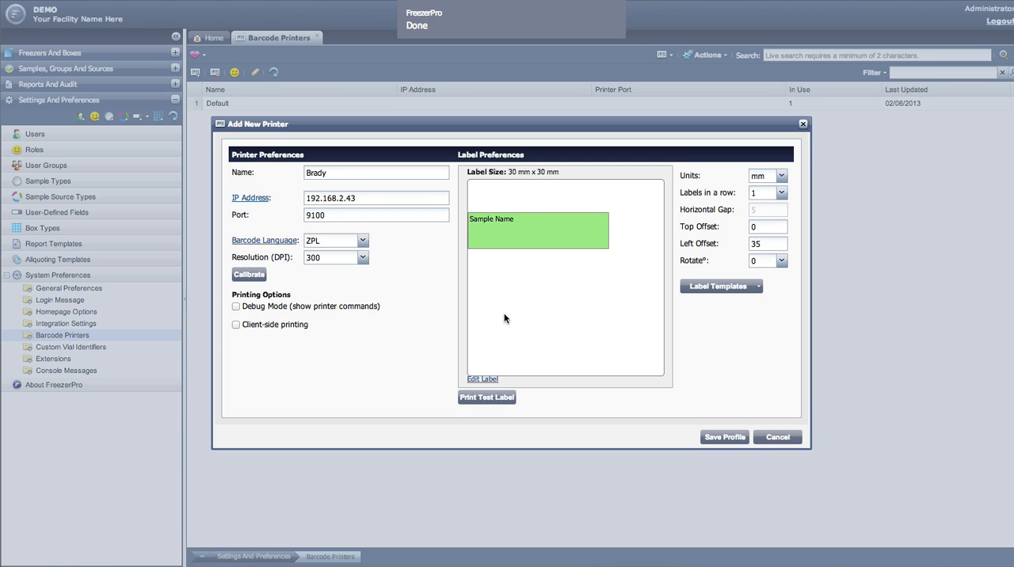
Check the list of saved label templates and save the Brady printer profile.
{"action": "left_click", "coordinate": [703, 288]}
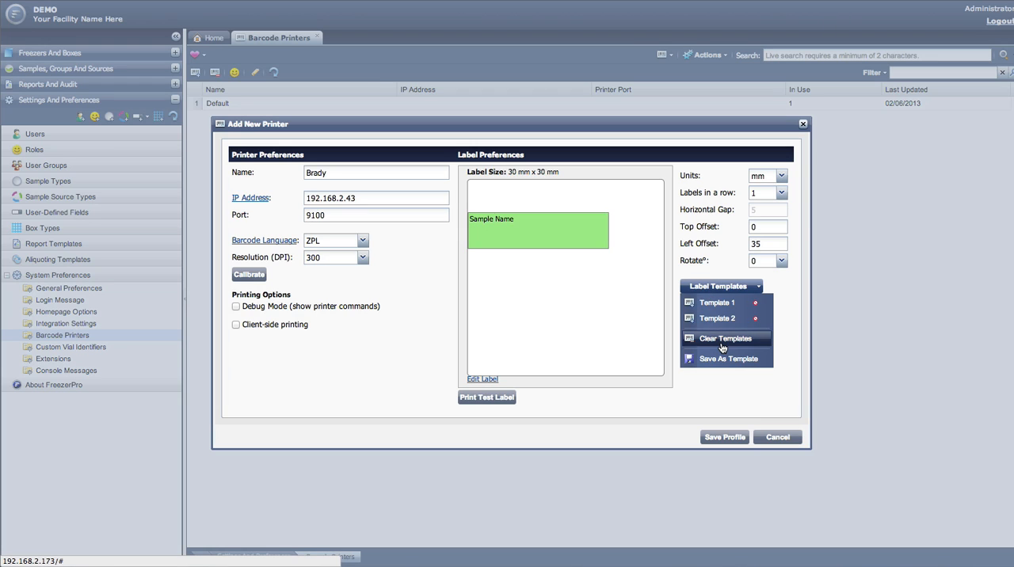
{"action": "left_click", "coordinate": [722, 385]}
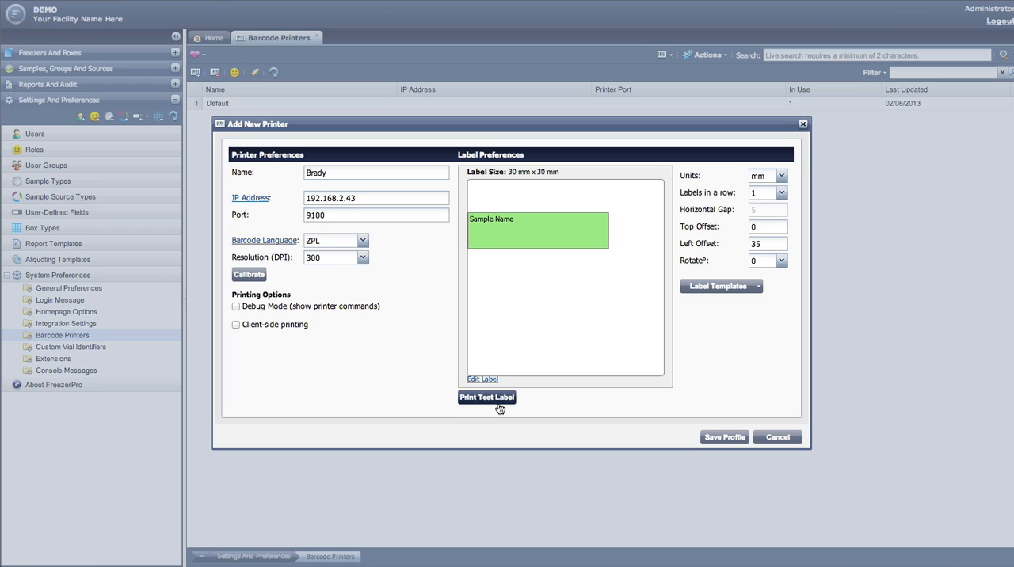
{"action": "left_click", "coordinate": [735, 440]}
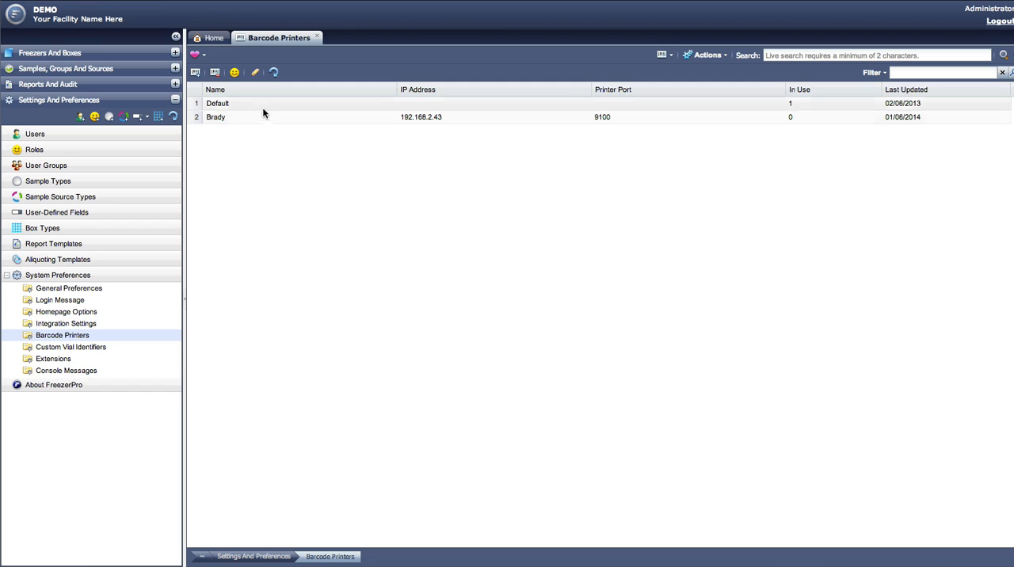
Reopen the Brady printer's properties to review its settings and save the profile again.
{"action": "left_click", "coordinate": [241, 119]}
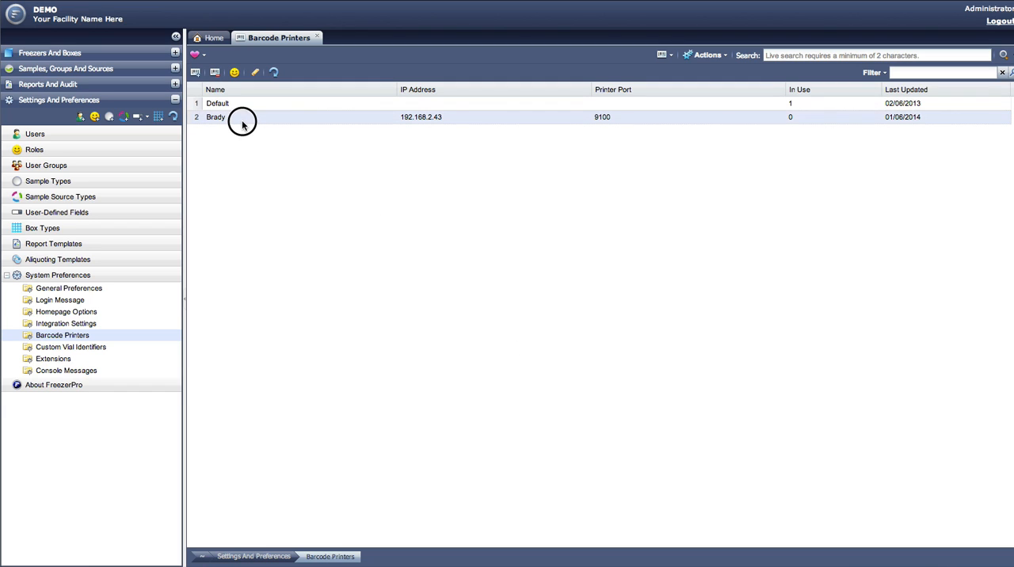
{"action": "left_click", "coordinate": [253, 74]}
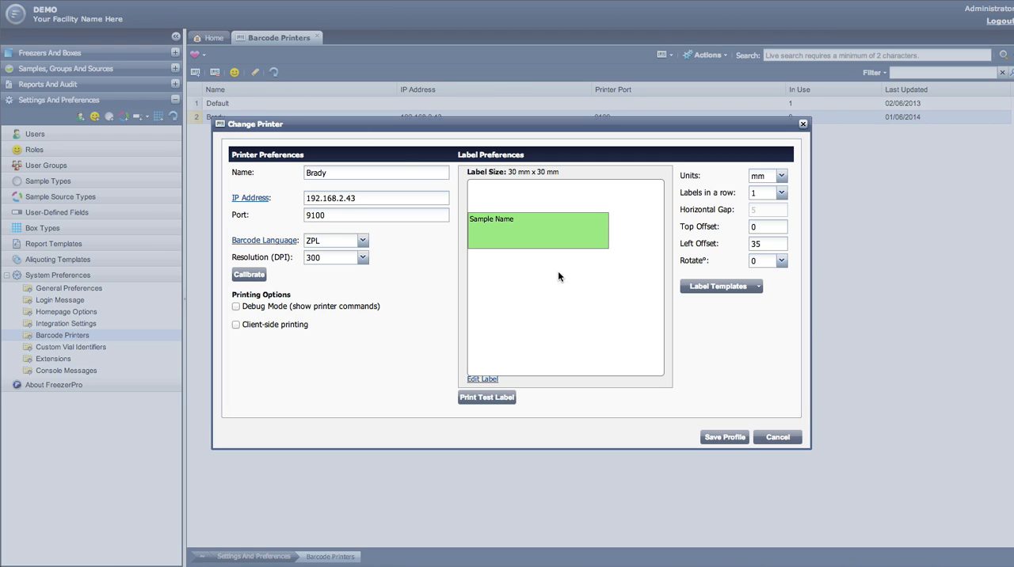
{"action": "left_click", "coordinate": [724, 437]}
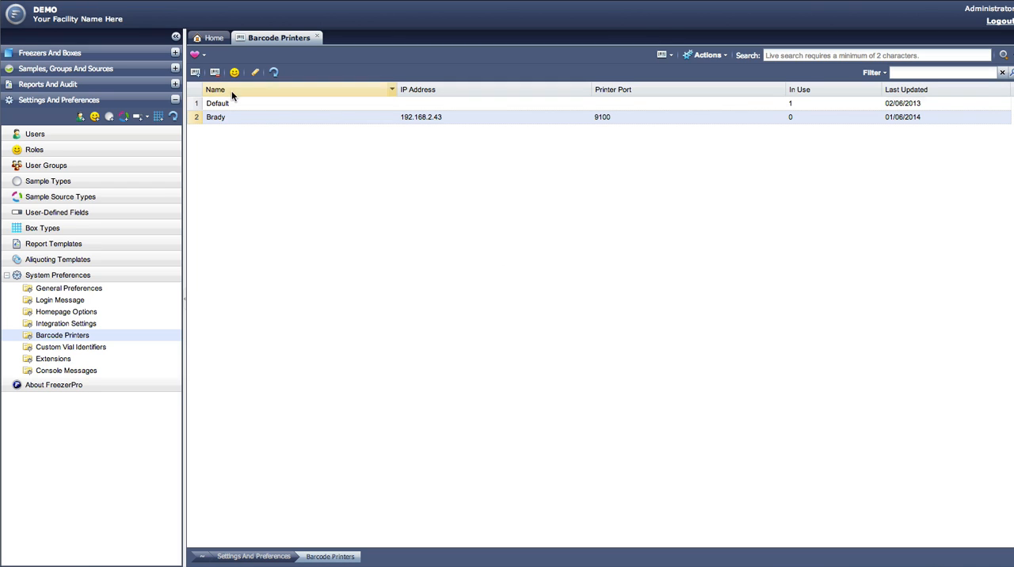
{"action": "left_click", "coordinate": [214, 74]}
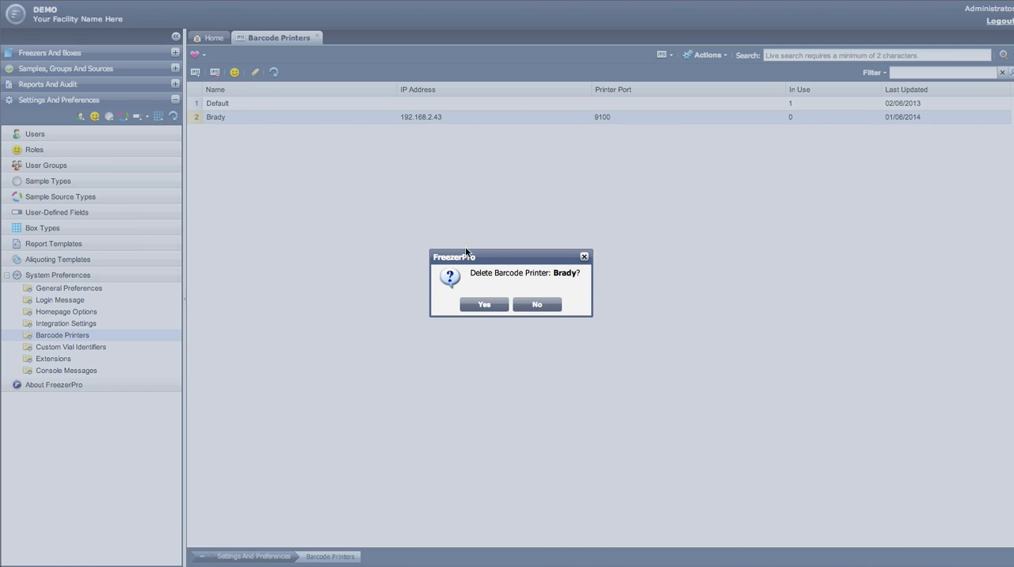
{"action": "left_click", "coordinate": [530, 305]}
{"action": "right_click", "coordinate": [243, 122]}
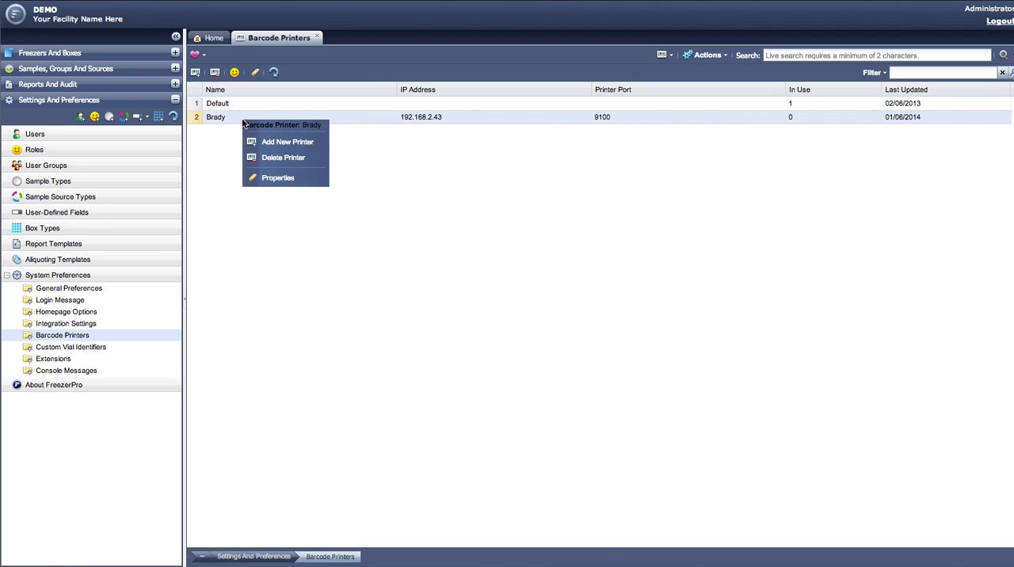
{"action": "left_click", "coordinate": [270, 157]}
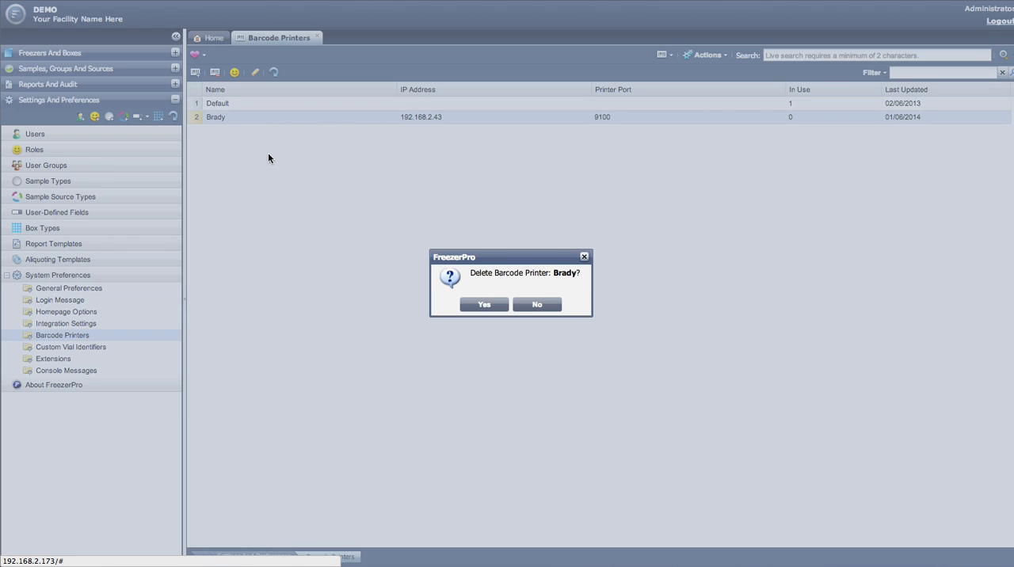
{"action": "left_click", "coordinate": [533, 305]}
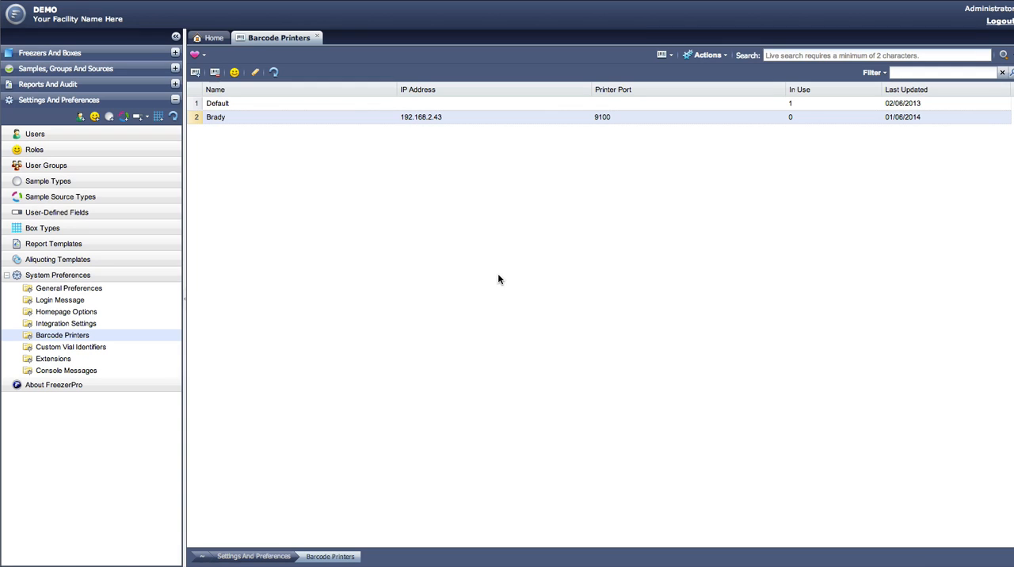
Set Group B's access permission for the Brady printer to View Only and save the permissions.
{"action": "left_click", "coordinate": [235, 73]}
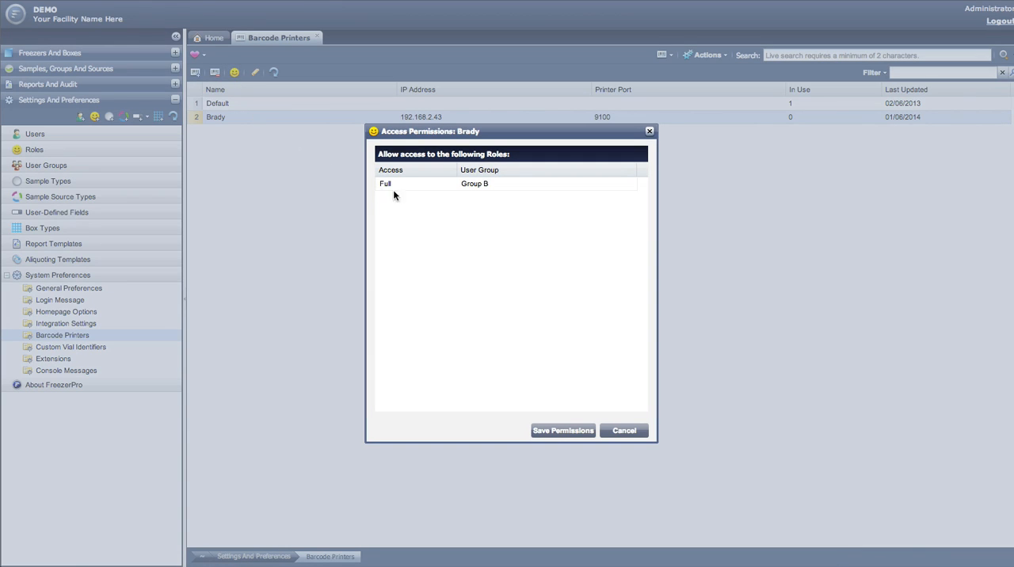
{"action": "left_click", "coordinate": [442, 184]}
{"action": "left_click", "coordinate": [450, 184]}
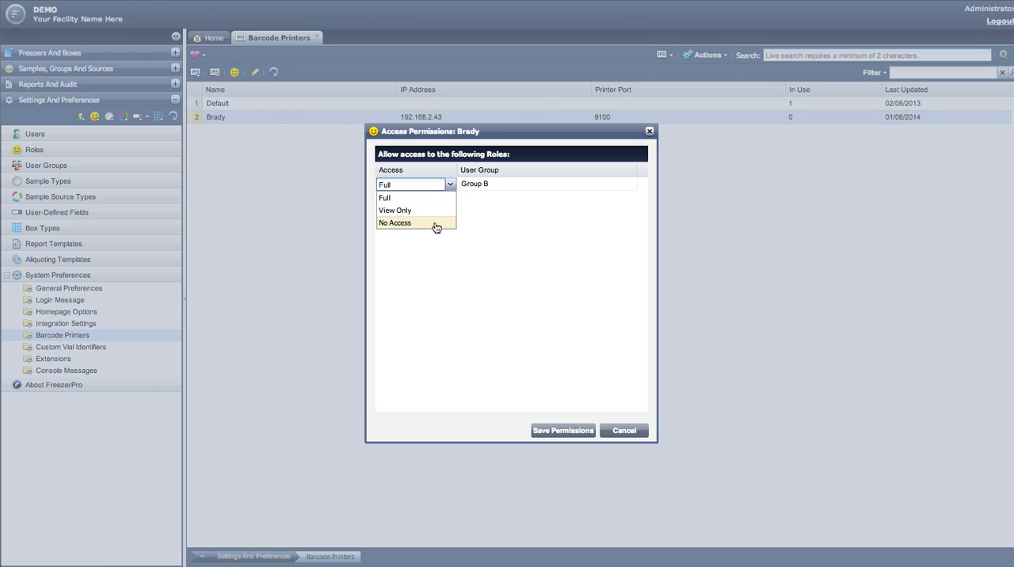
{"action": "left_click", "coordinate": [434, 214]}
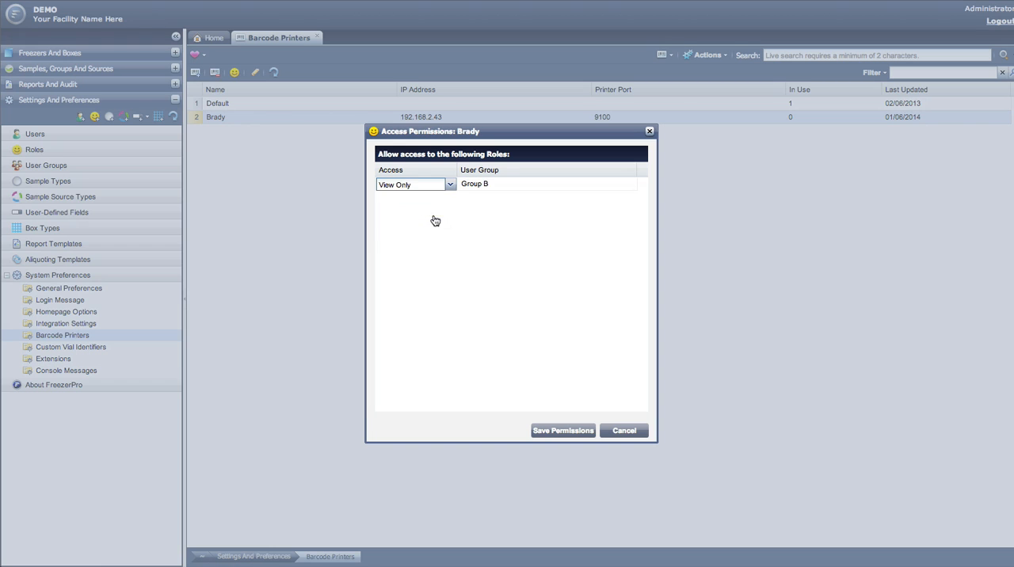
{"action": "left_click", "coordinate": [496, 311]}
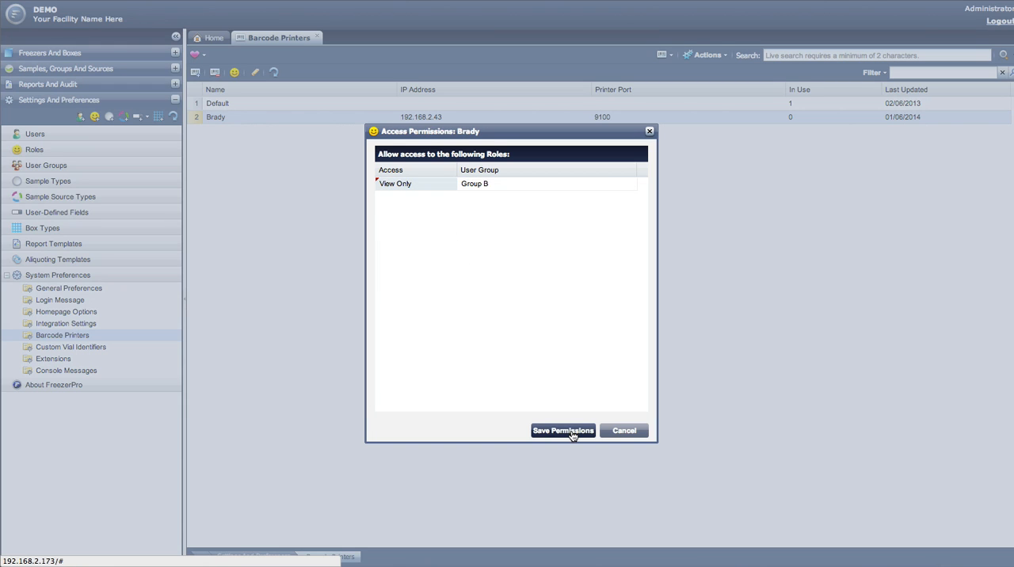
{"action": "left_click", "coordinate": [562, 431]}
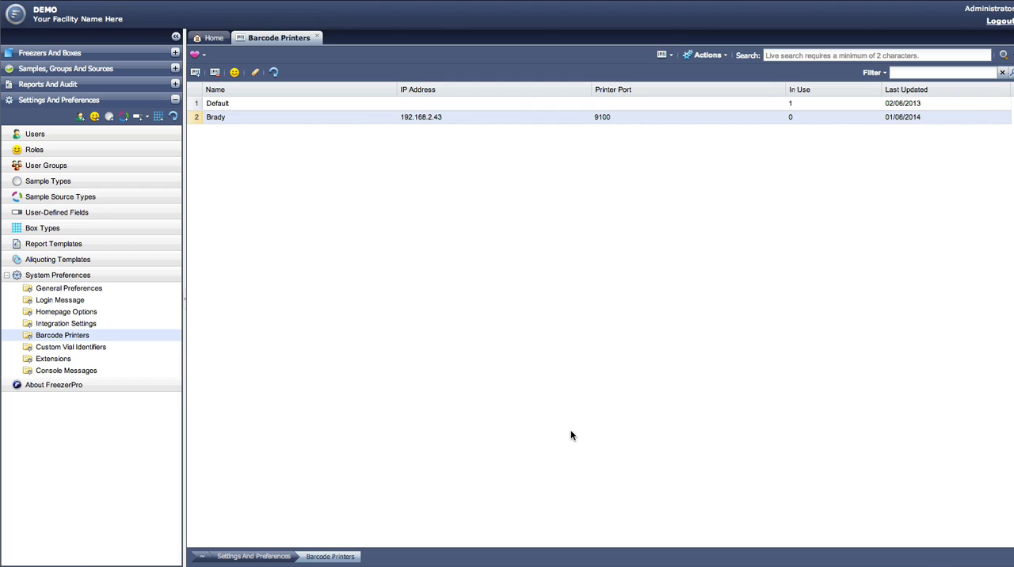